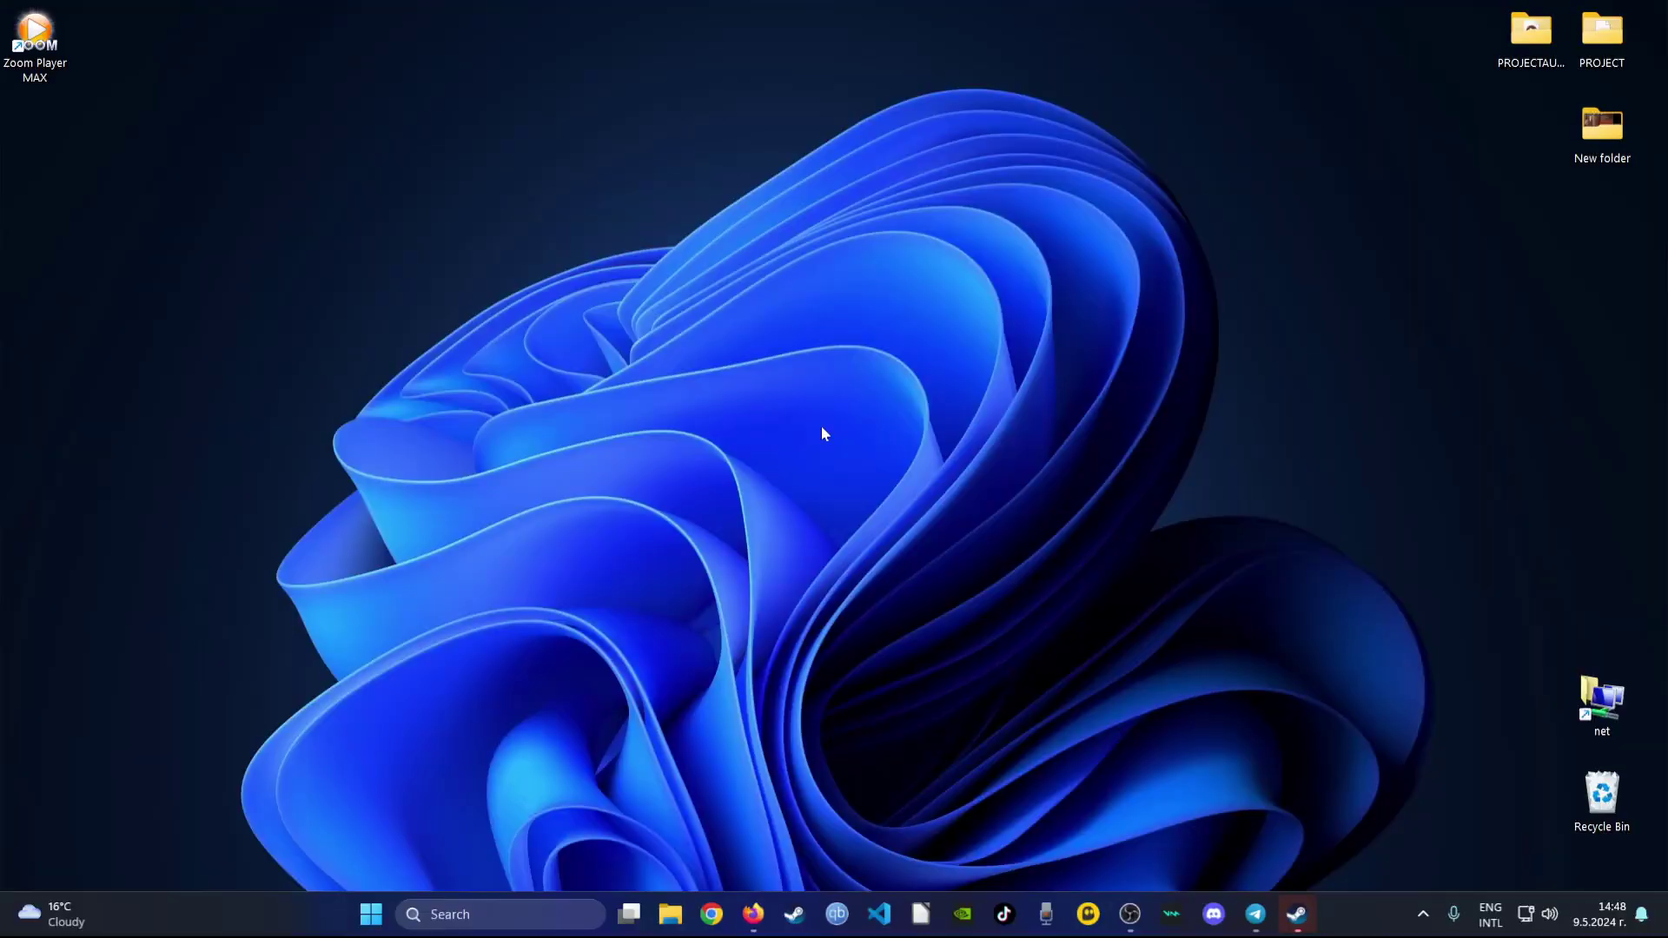
Find the Windows Add or remove programs page through system search and open the list of installed apps
left_click(474, 917)
type("add or ro")
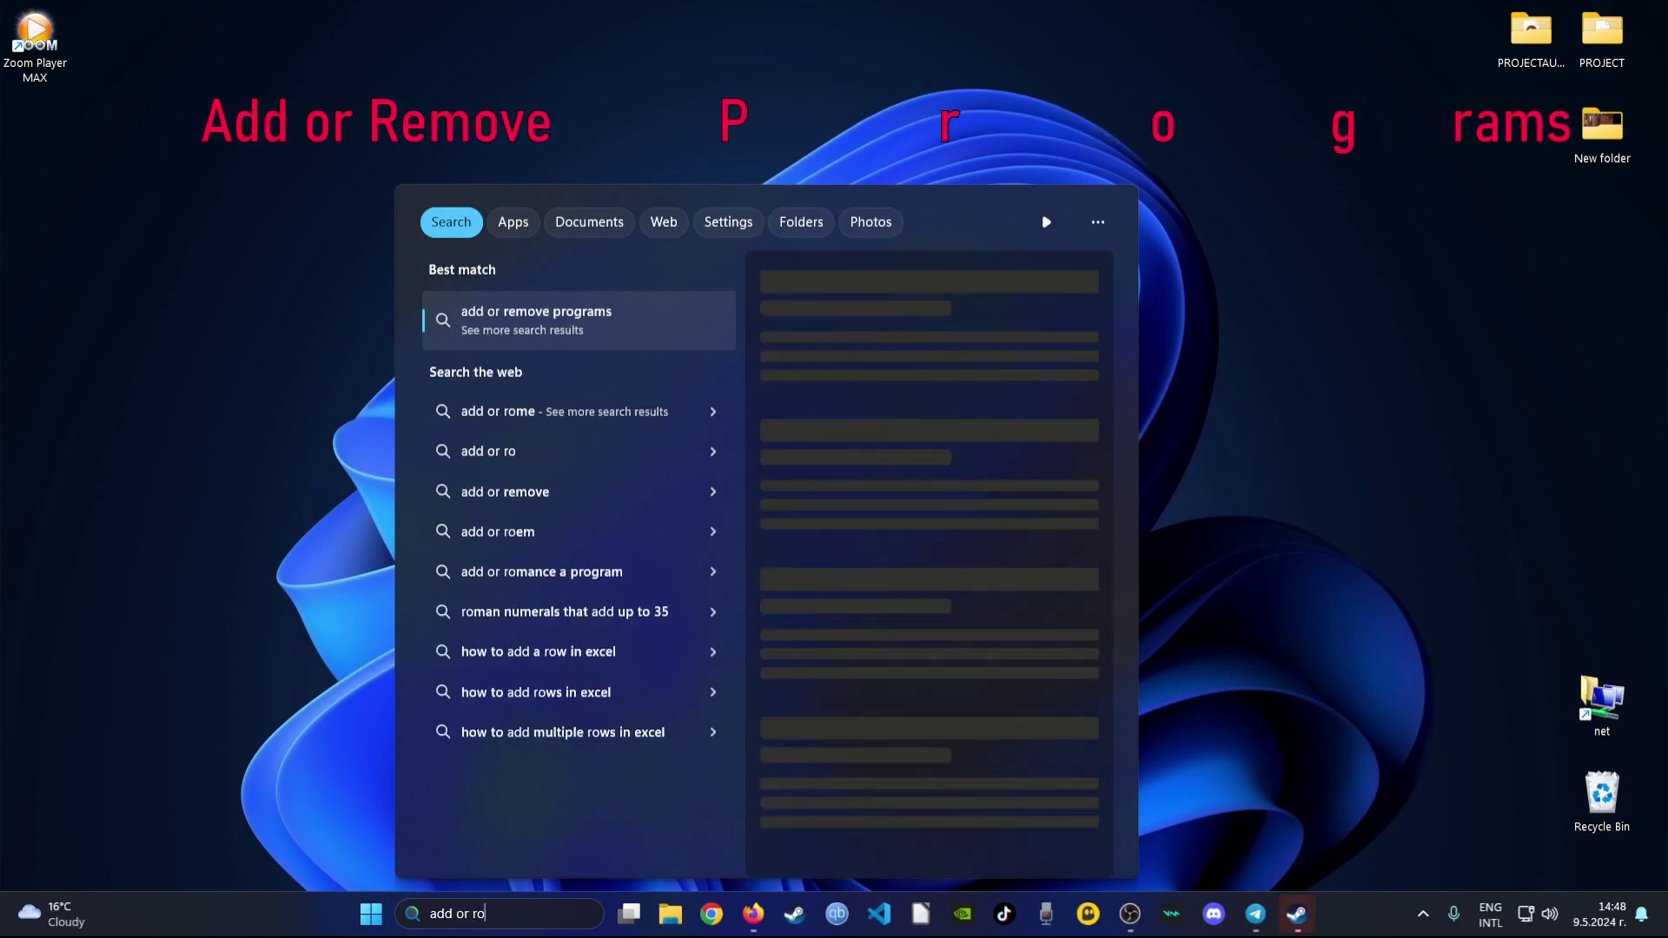
key("BackSpace")
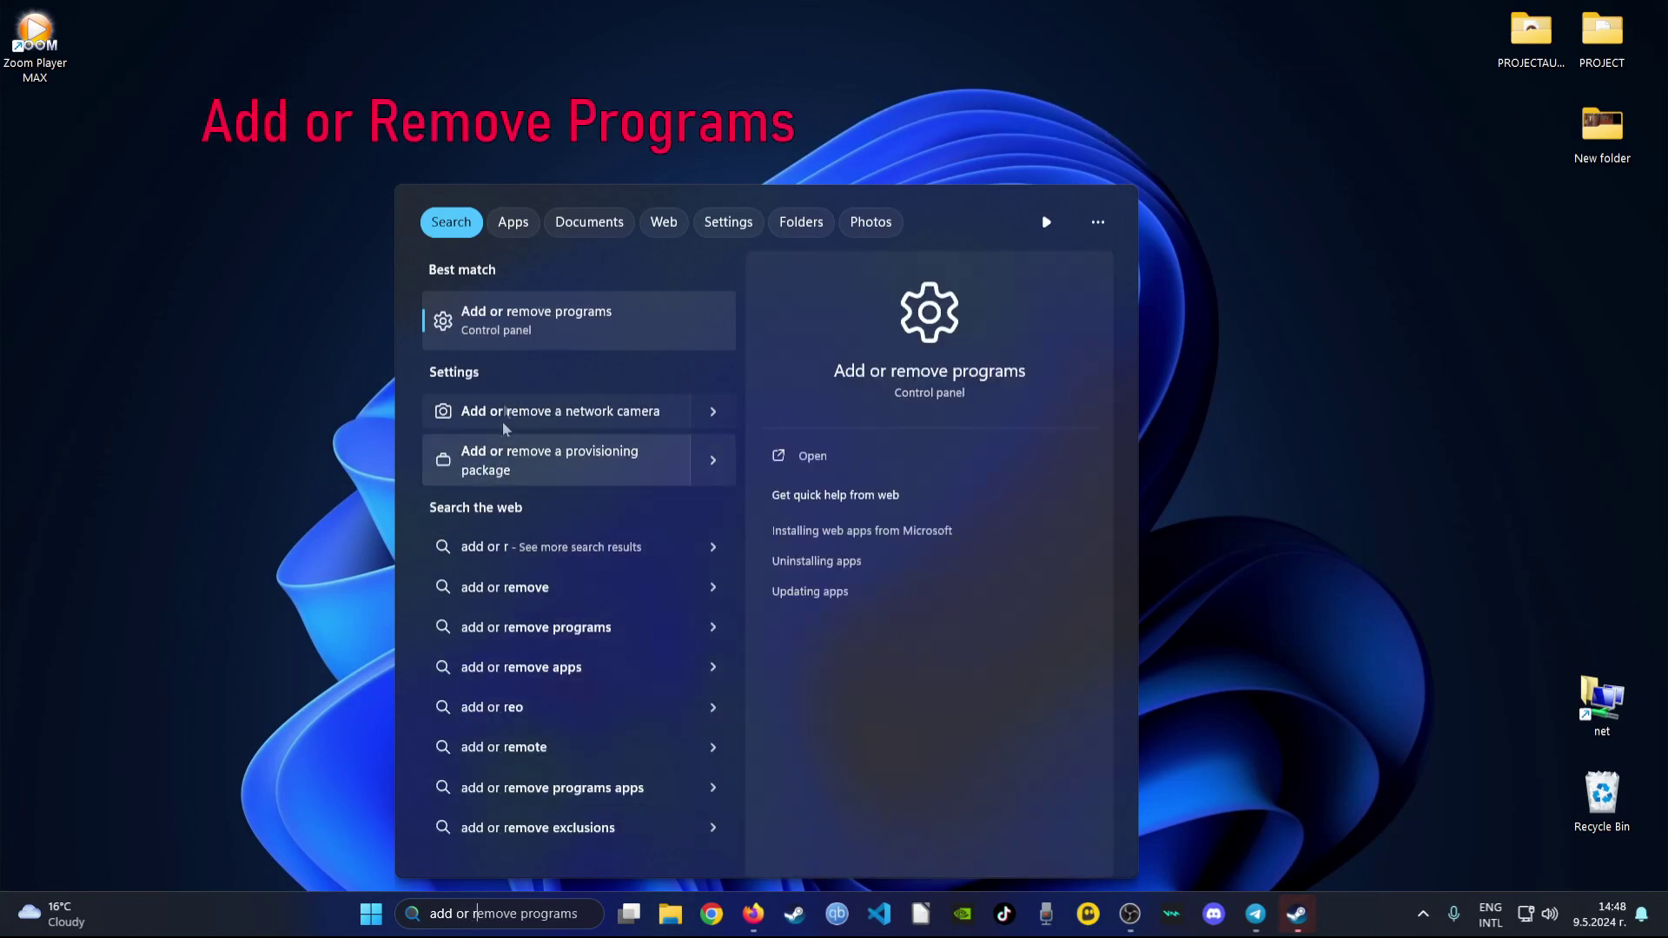
left_click(610, 323)
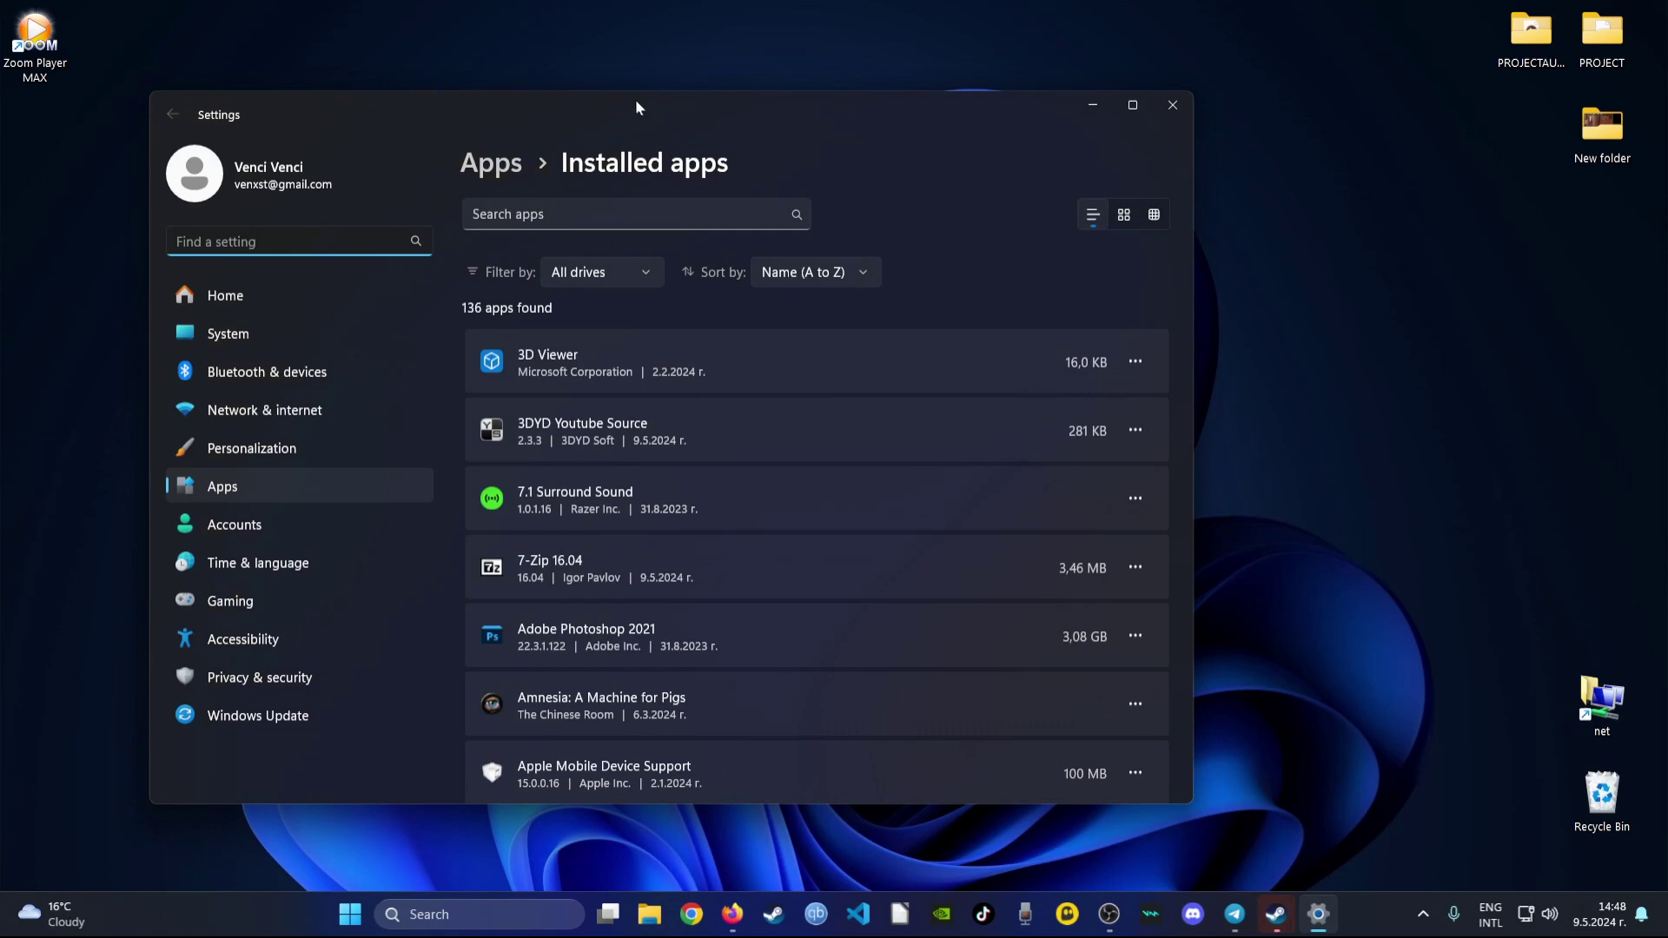
left_click_drag(635, 99, 807, 119)
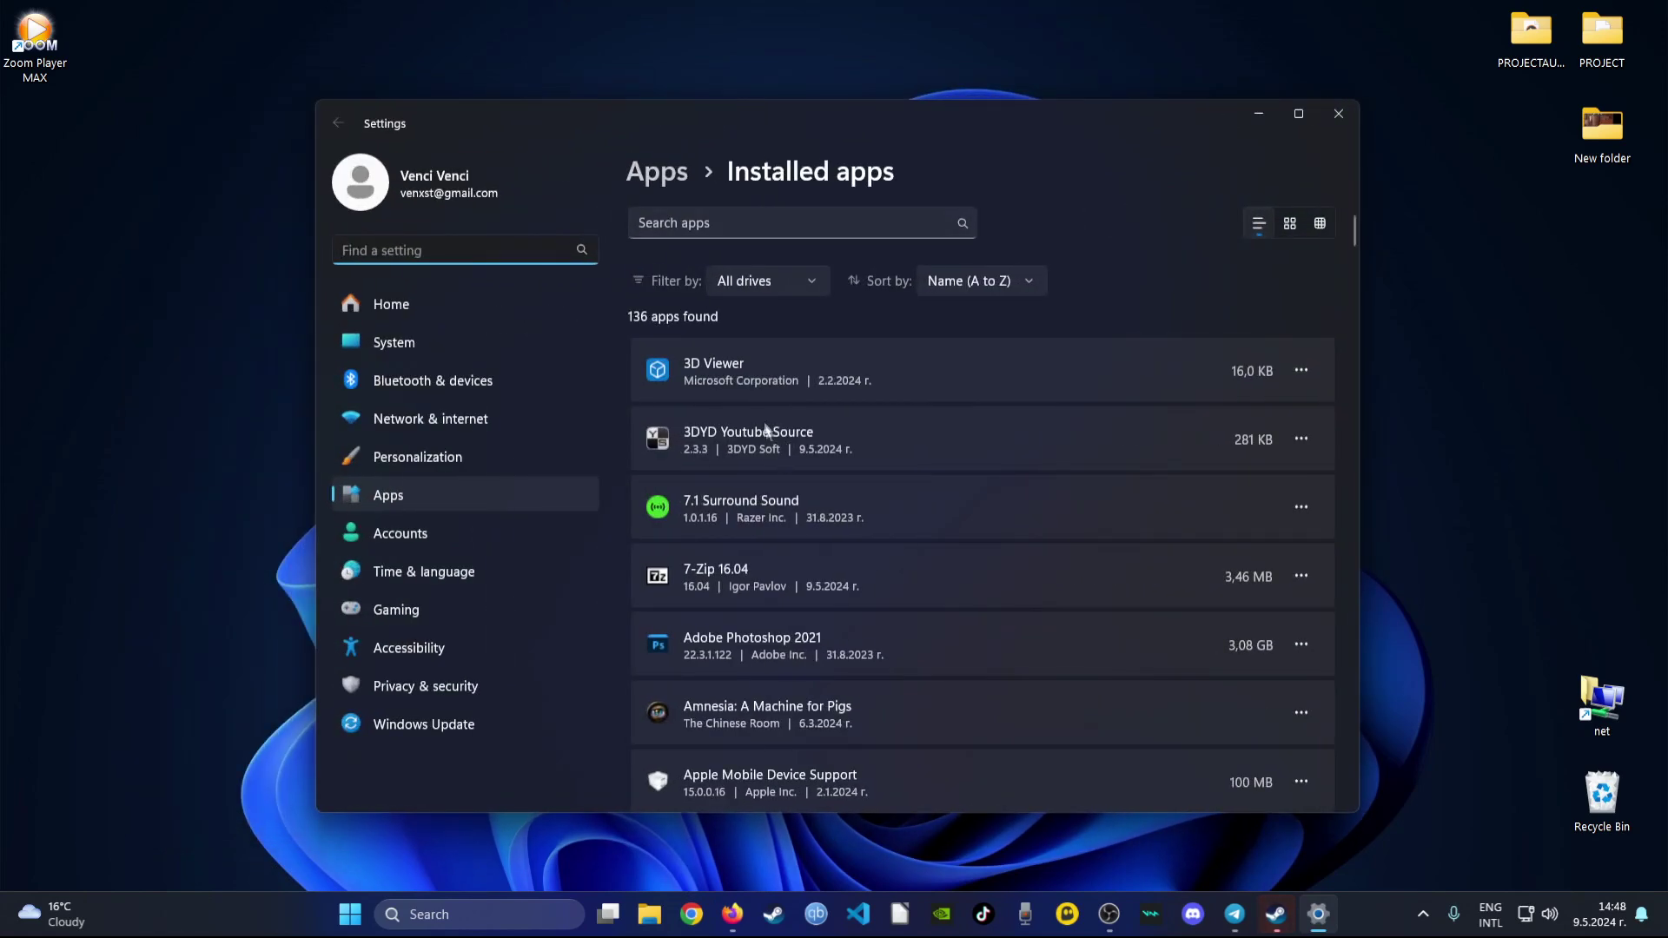
Filter the installed apps list by searching for "zoom"
scroll(769, 678, "down", 8)
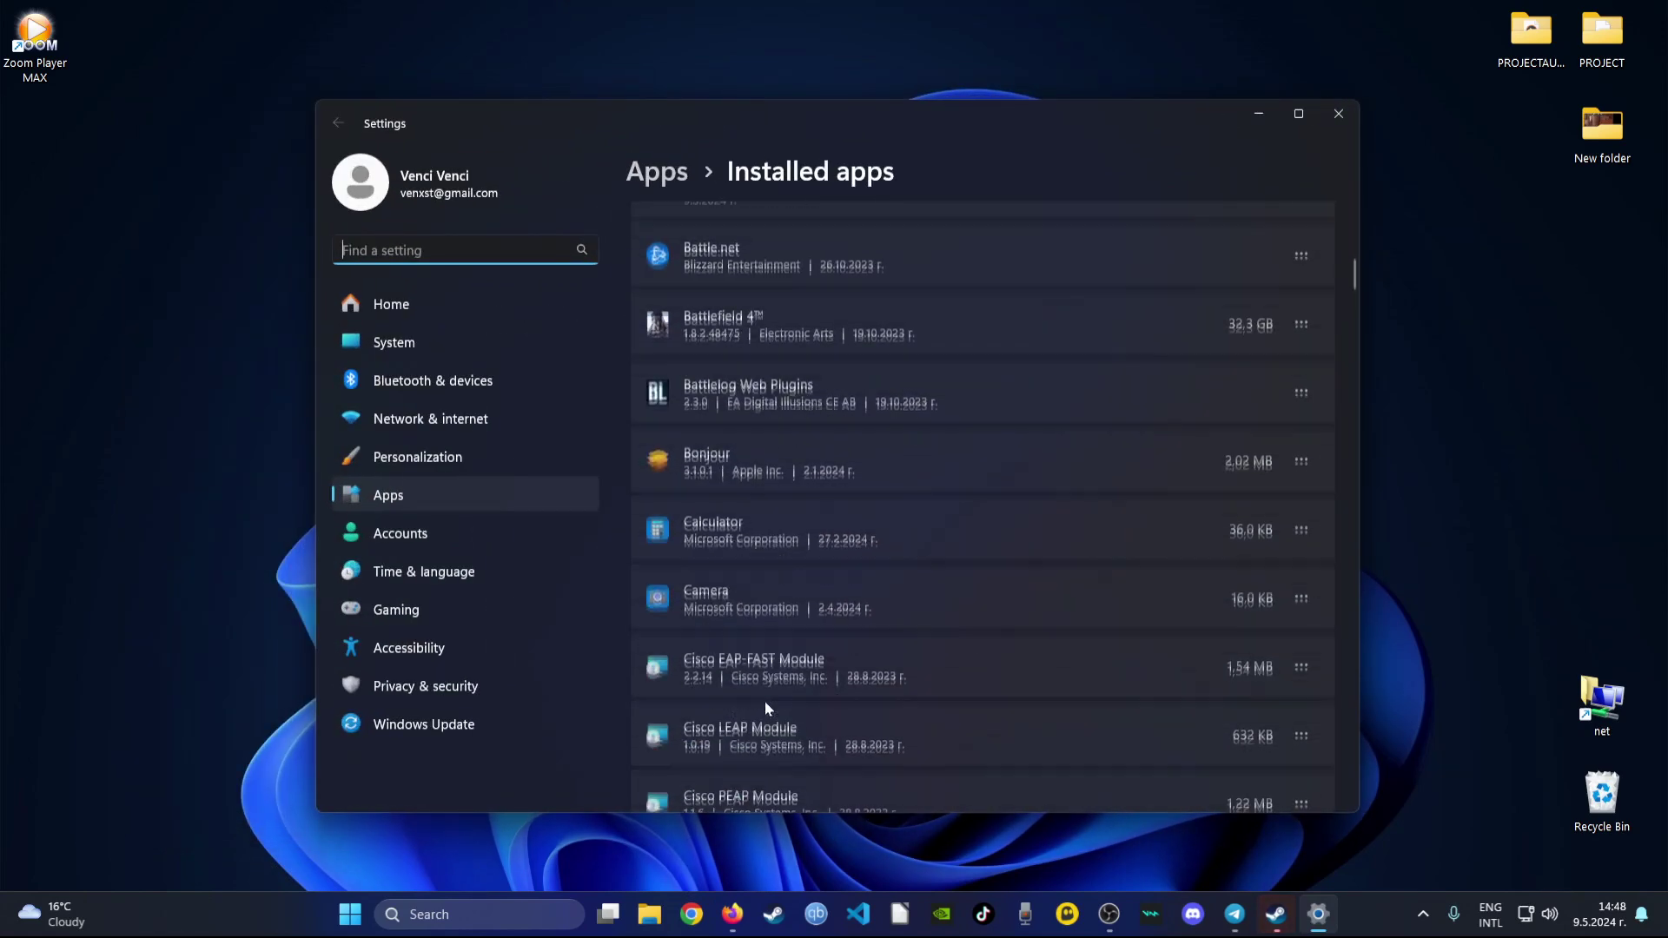
scroll(765, 619, "up", 5)
scroll(761, 612, "up", 3)
left_click(706, 223)
type("z")
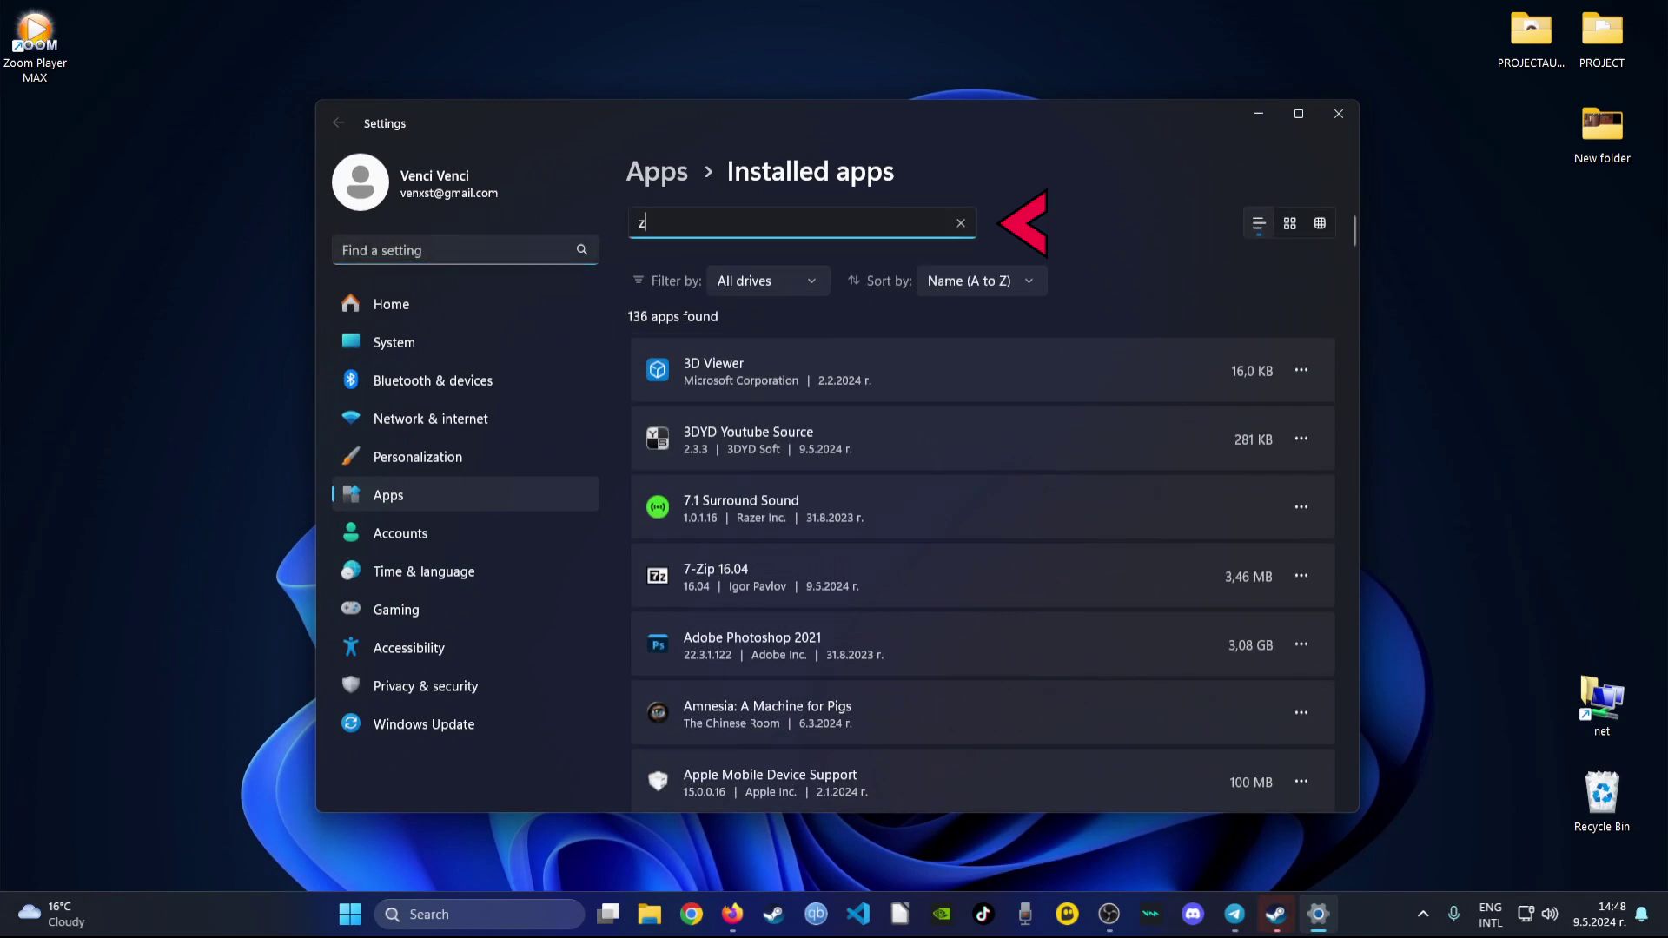
type("oom")
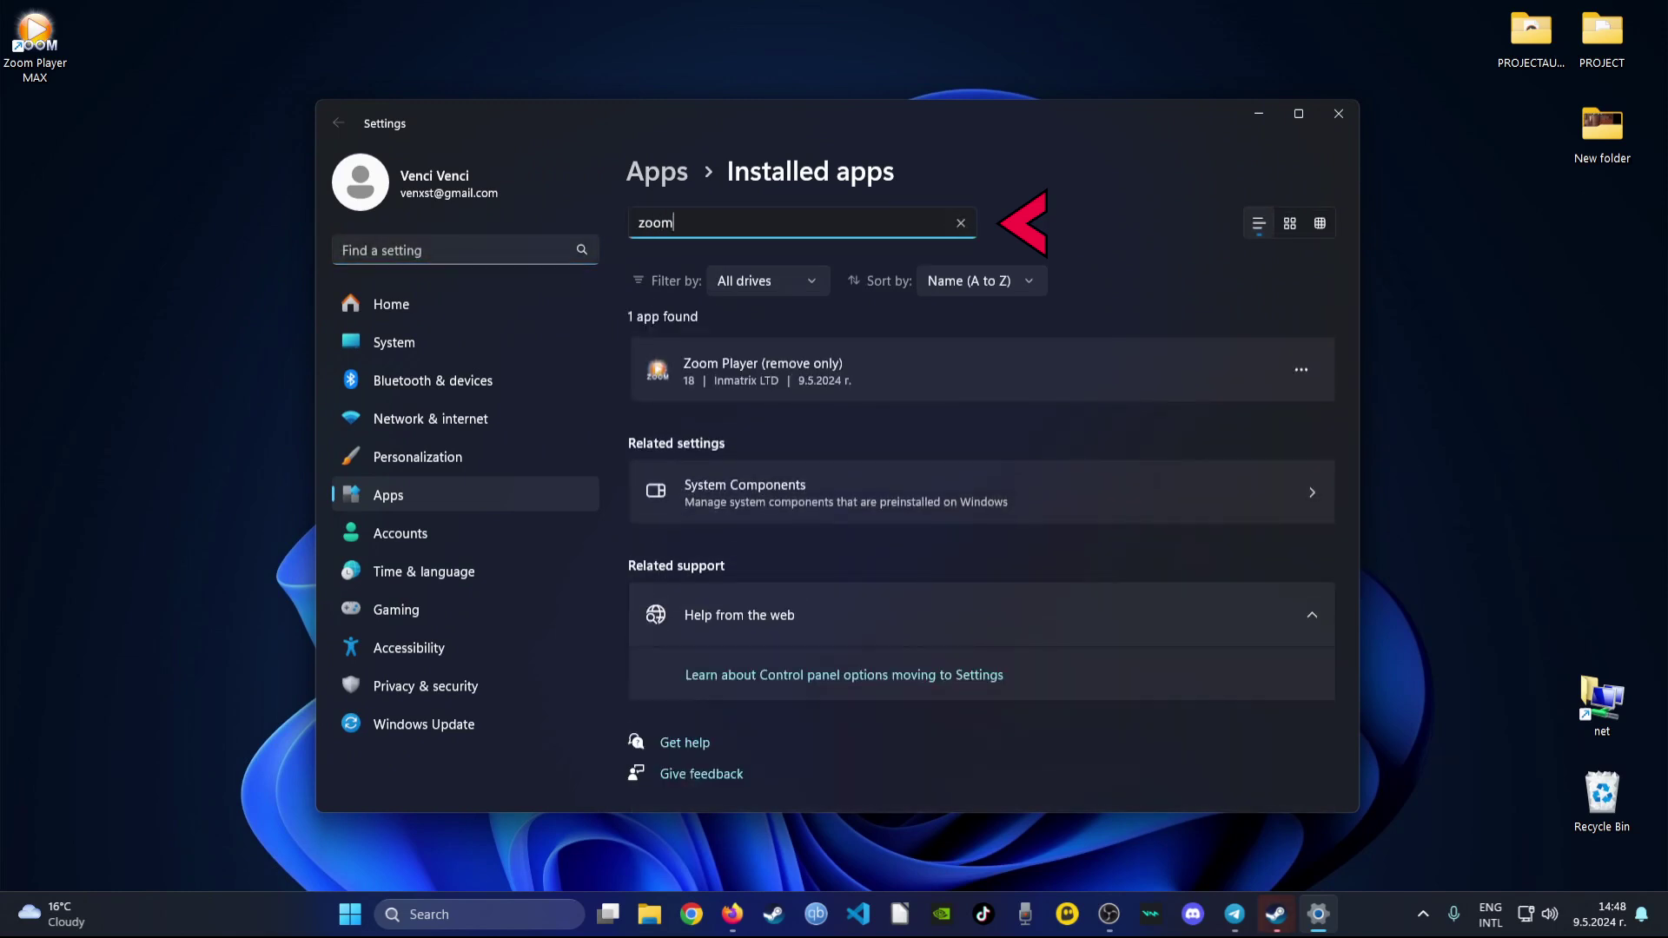
Uninstall Zoom Player (remove only) and complete its uninstall wizard
left_click(1299, 372)
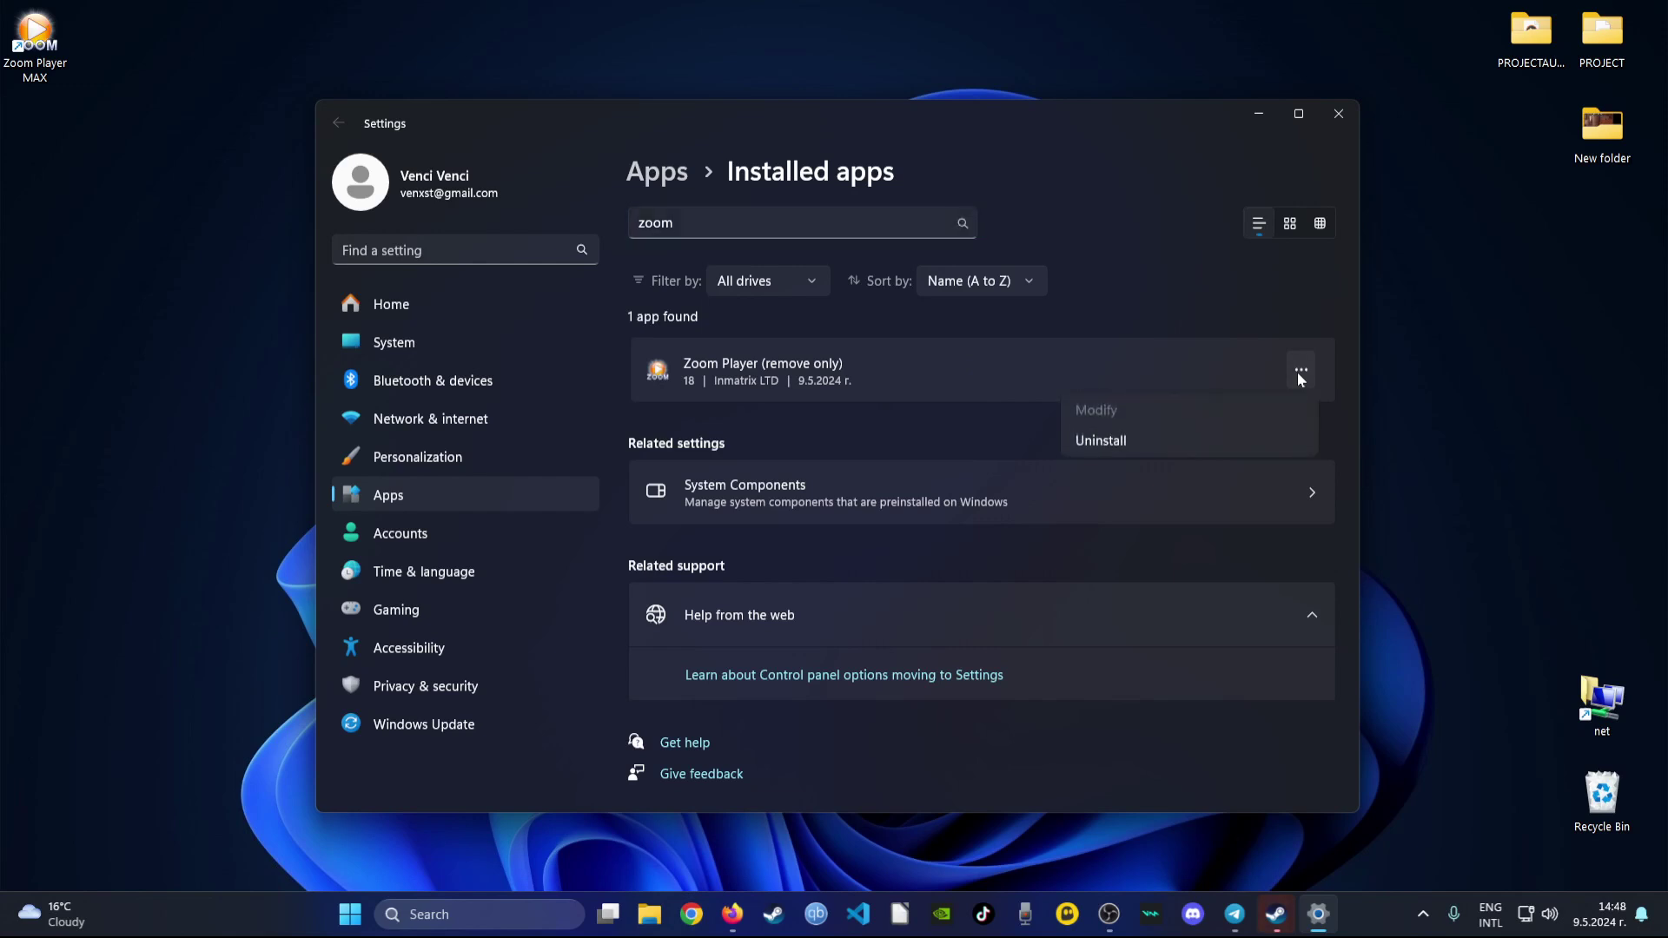
left_click(1100, 443)
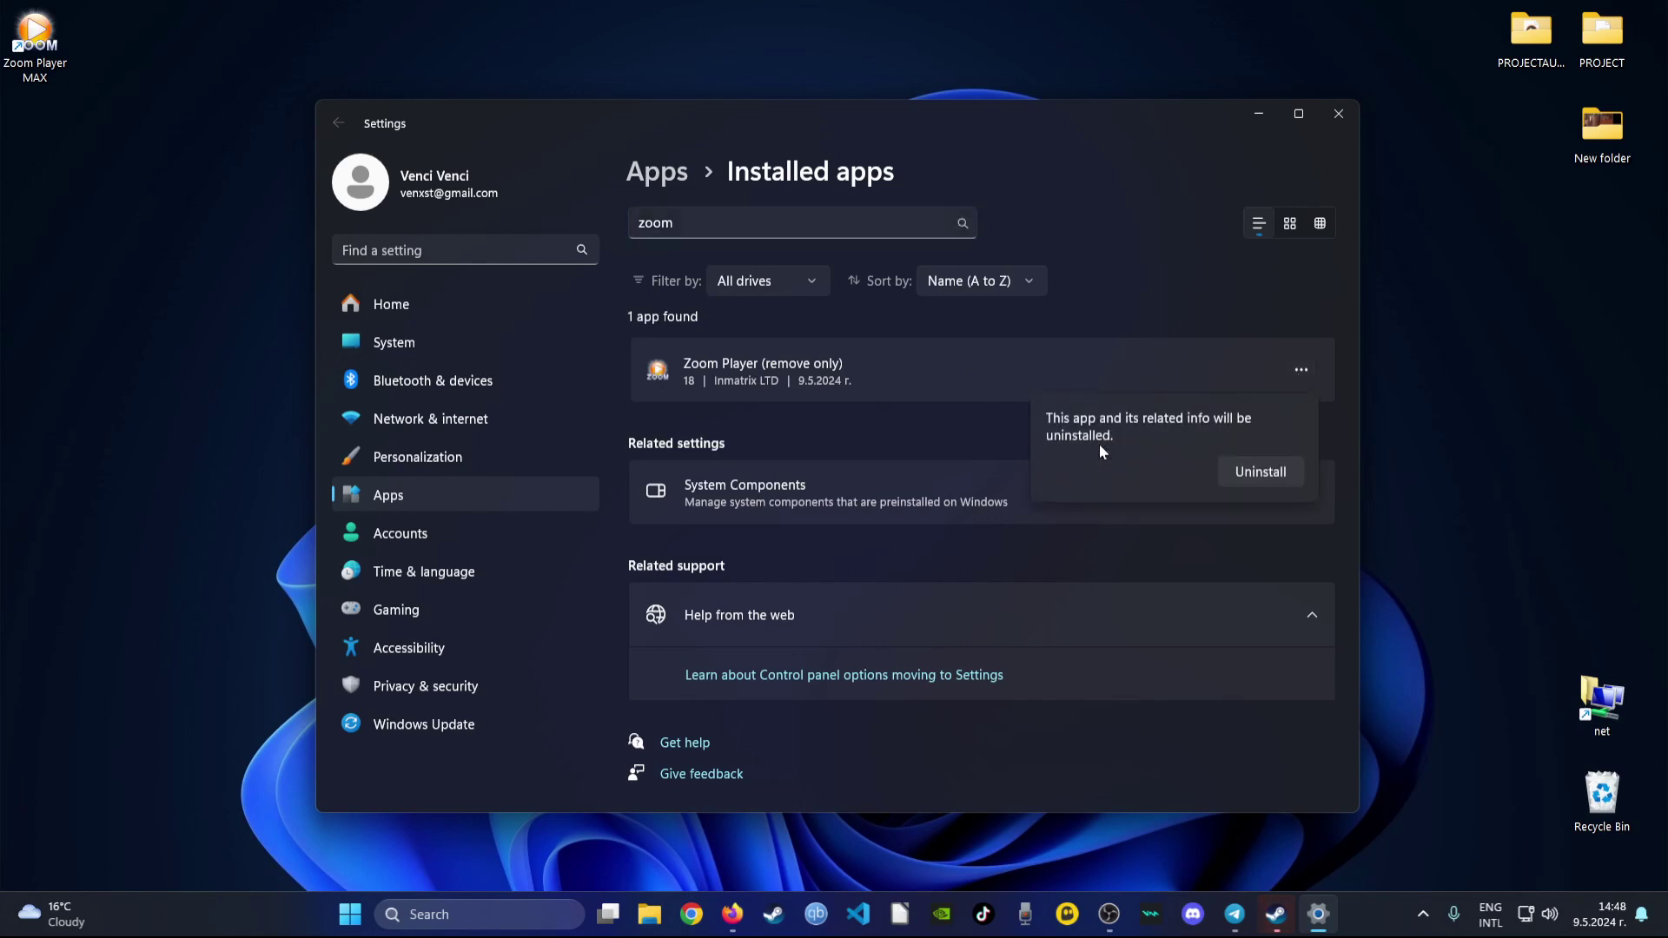
left_click(1243, 471)
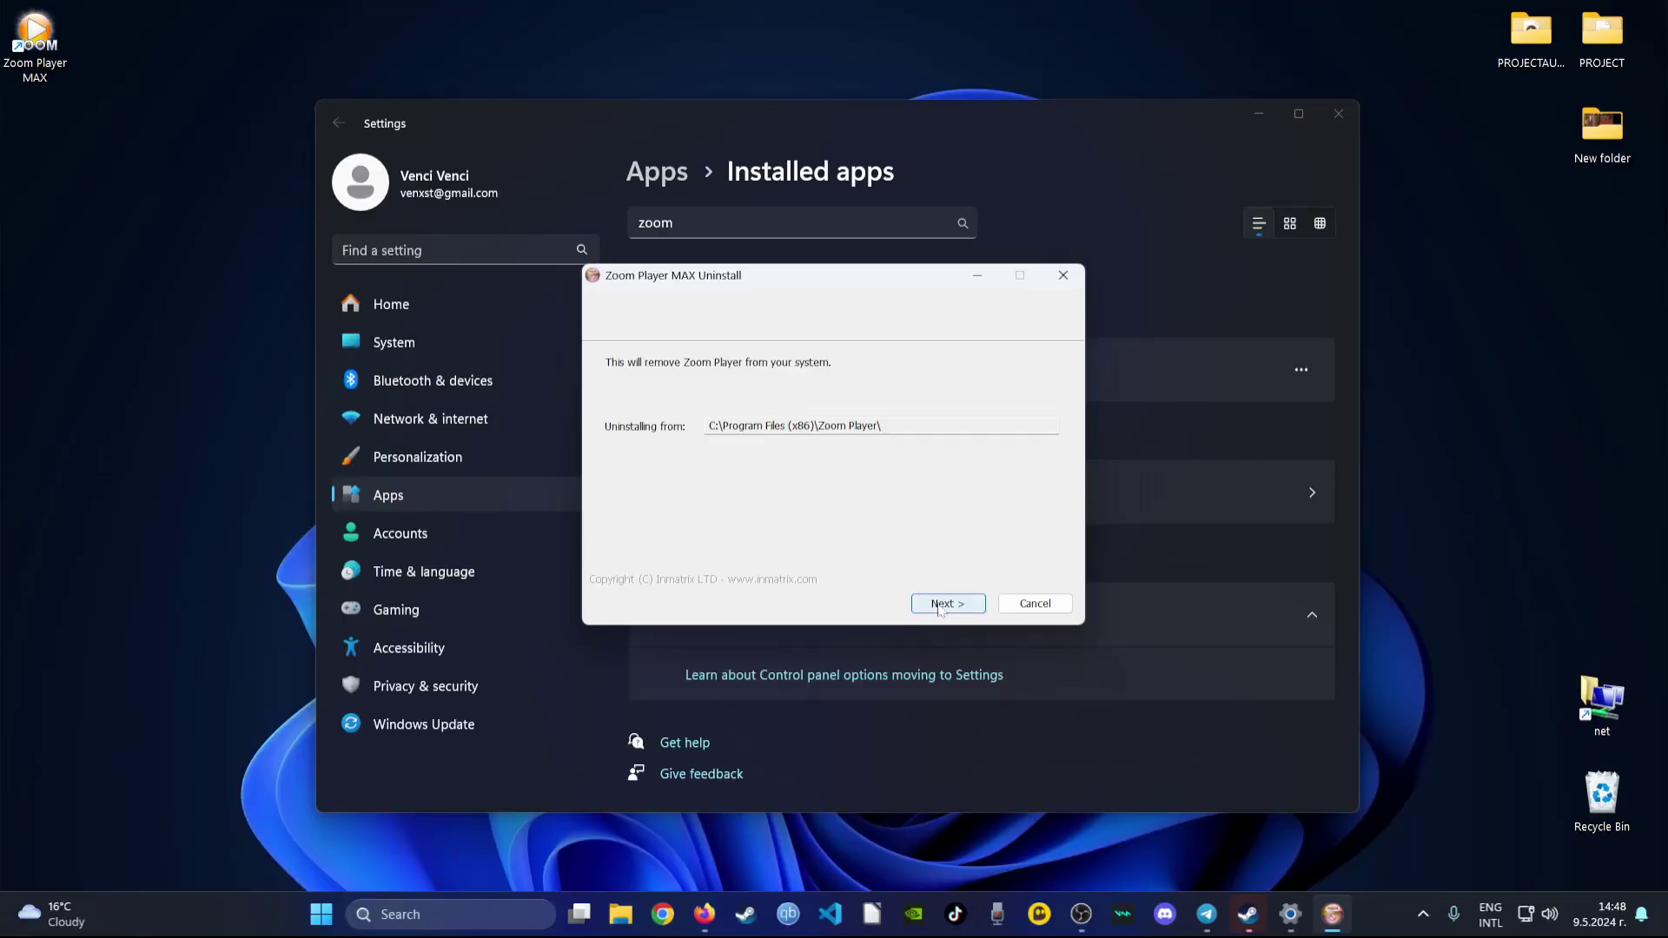
left_click(942, 605)
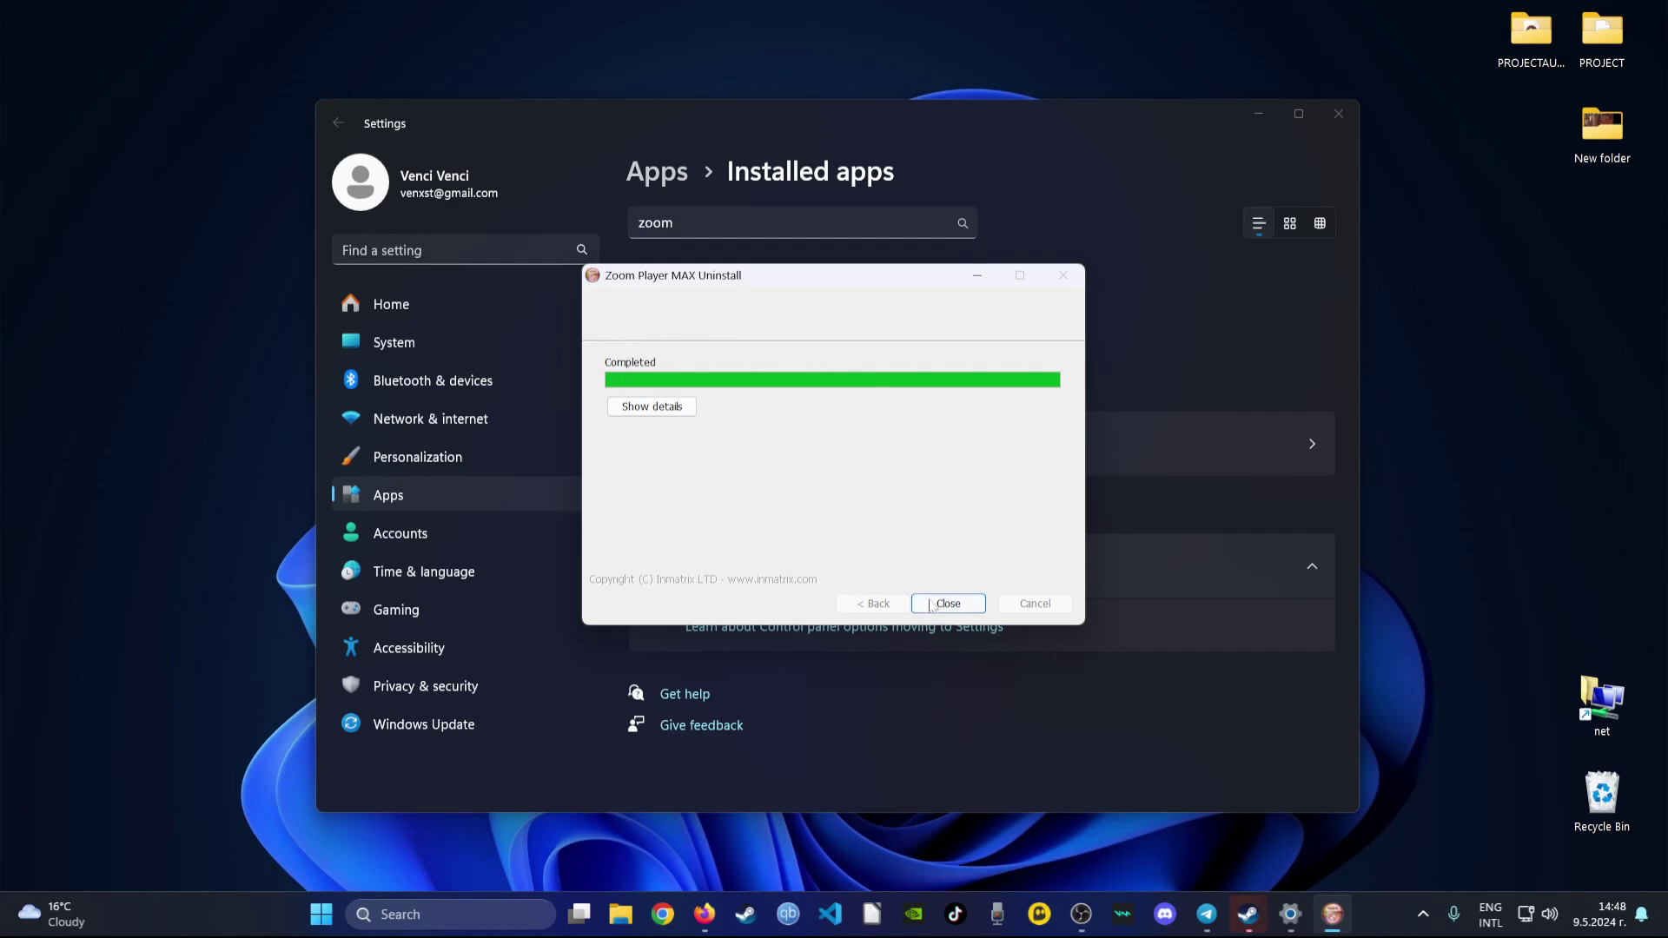
left_click(931, 606)
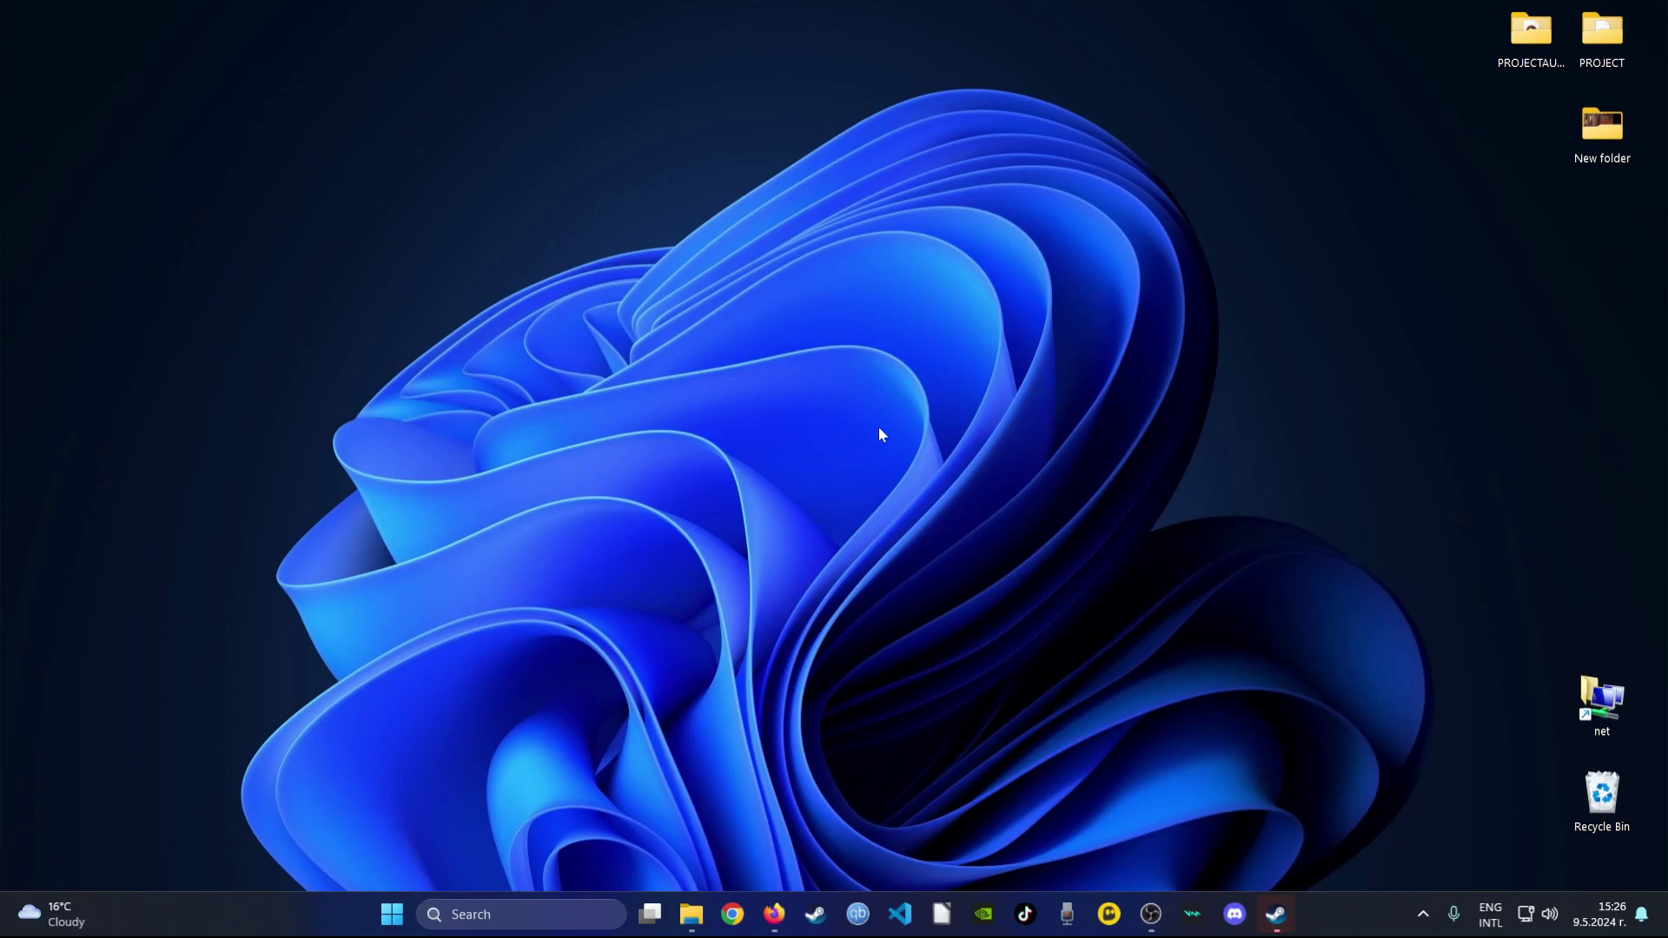
Switch to Firefox, download the malware removal tool from the Chrone Browser removal guide, and launch the downloaded SpyHunter installer
left_click(773, 910)
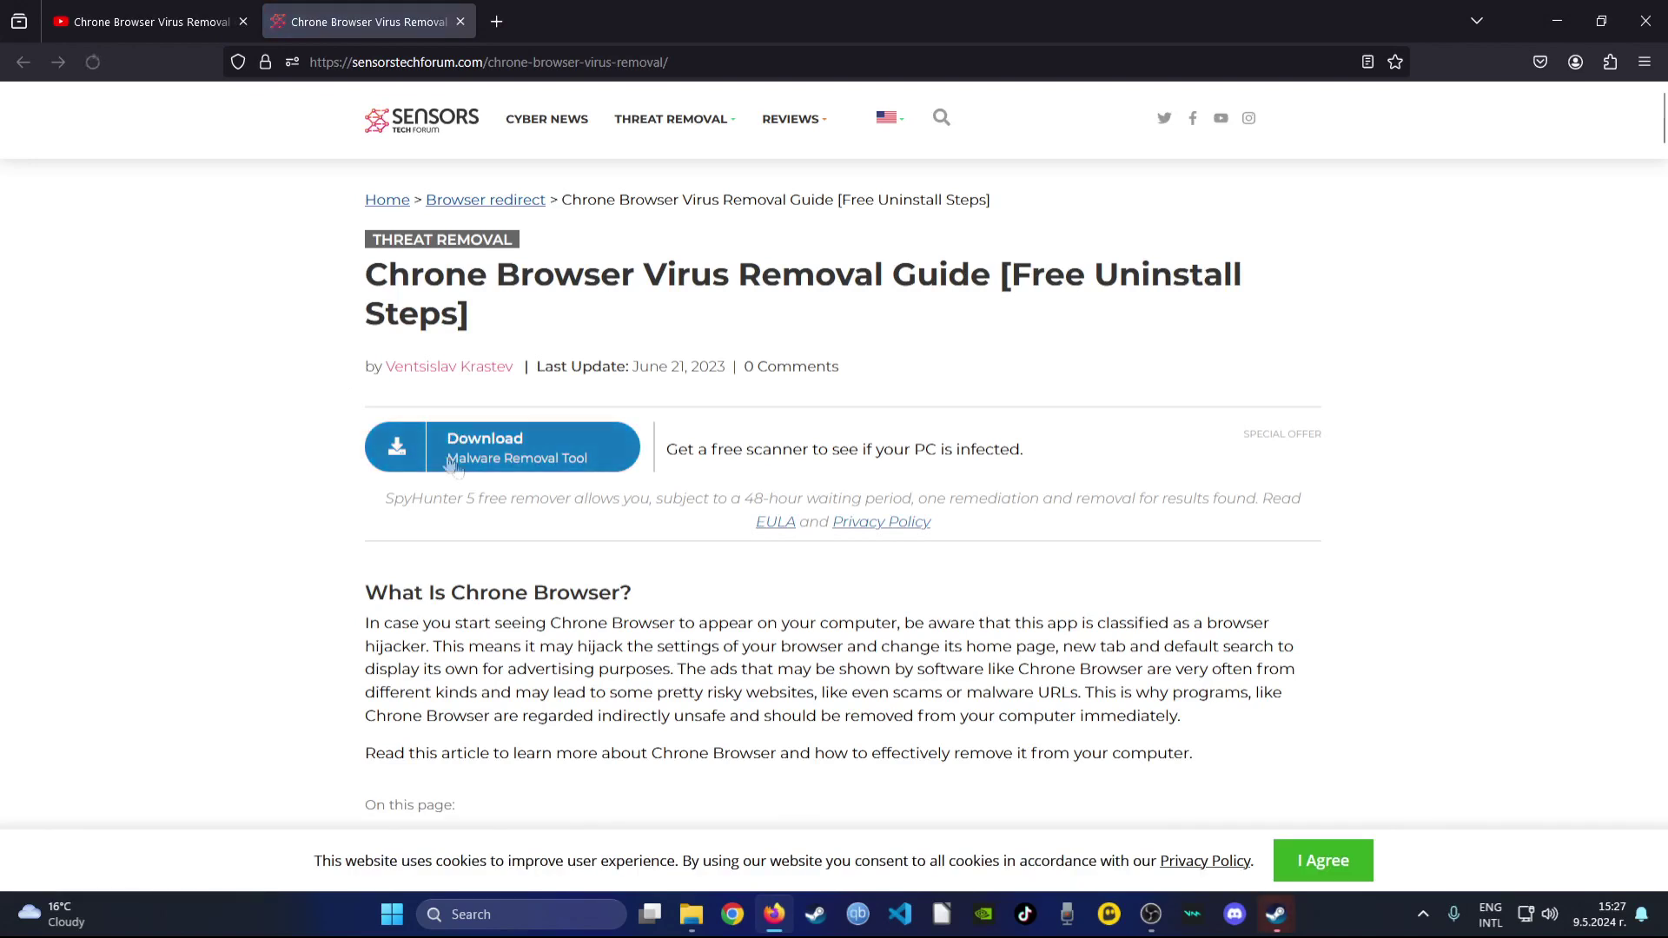
left_click(490, 455)
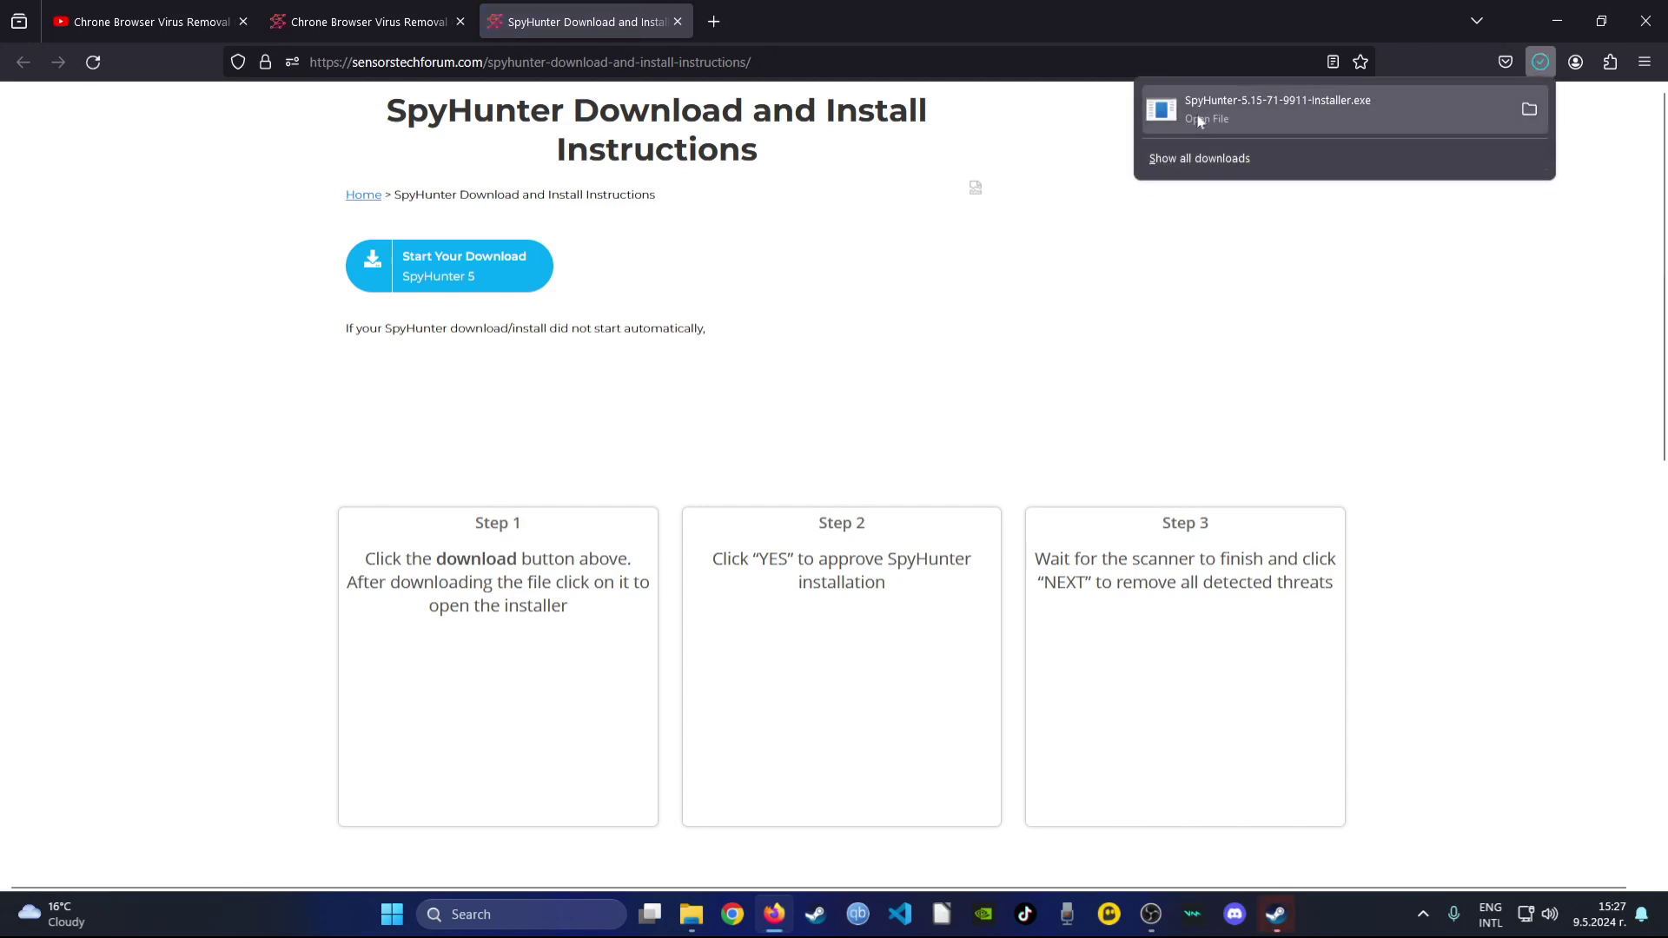
left_click(1198, 121)
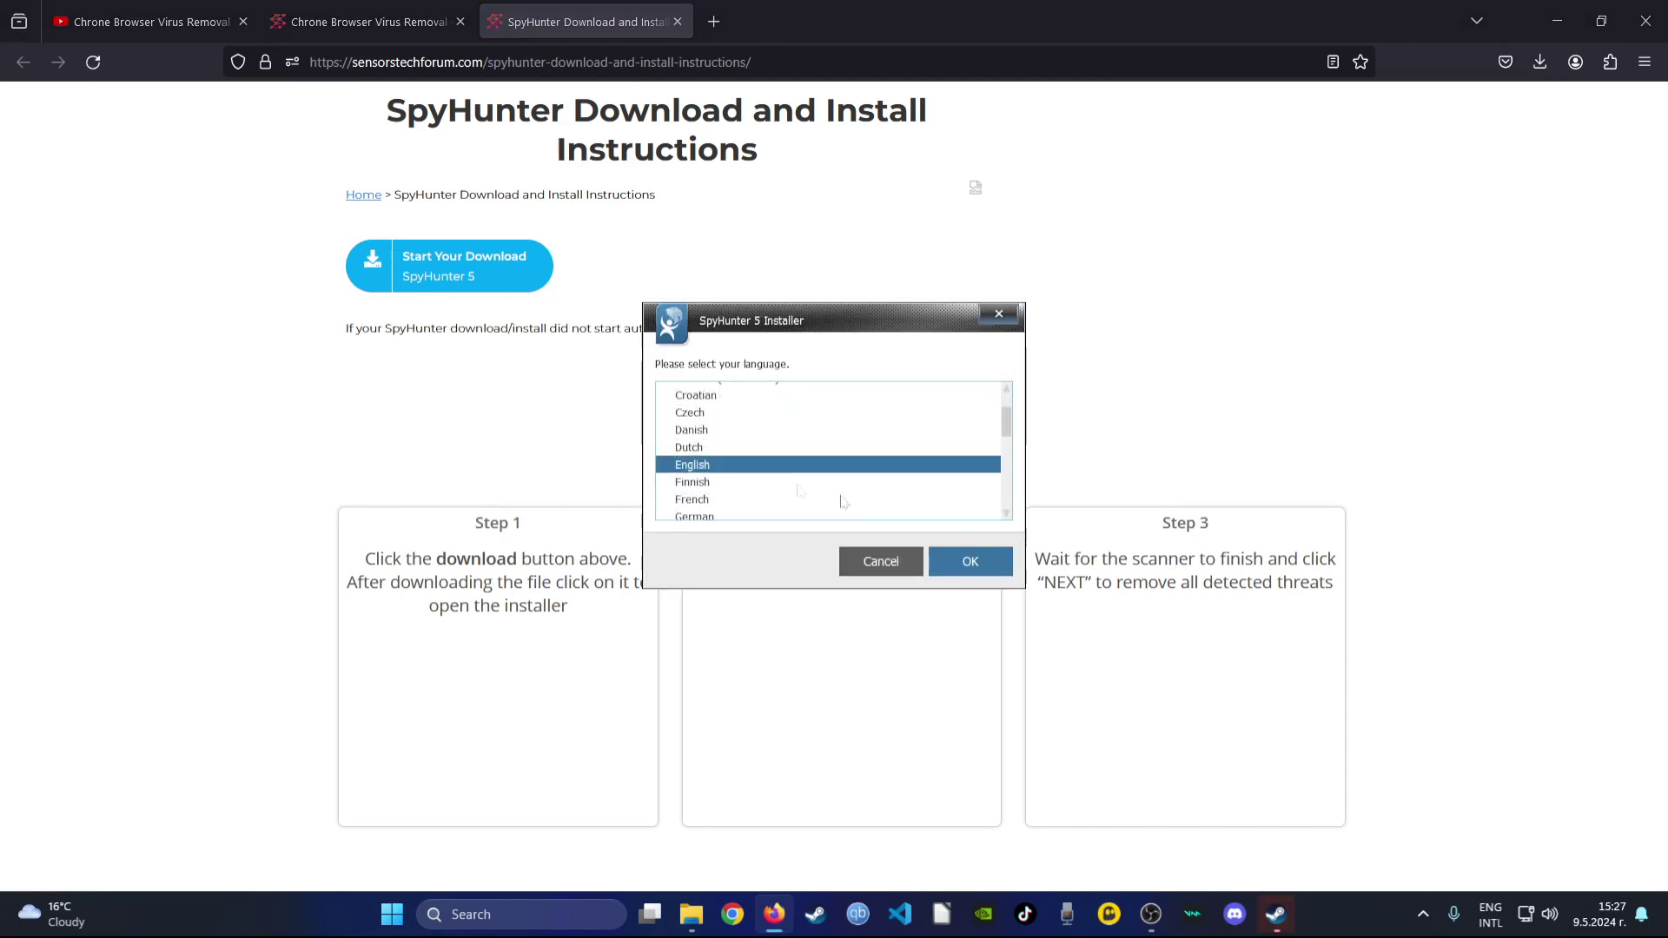
Install SpyHunter 5 in English, accepting the EULA and Privacy Policy, and finish the setup
left_click(962, 556)
left_click(1008, 596)
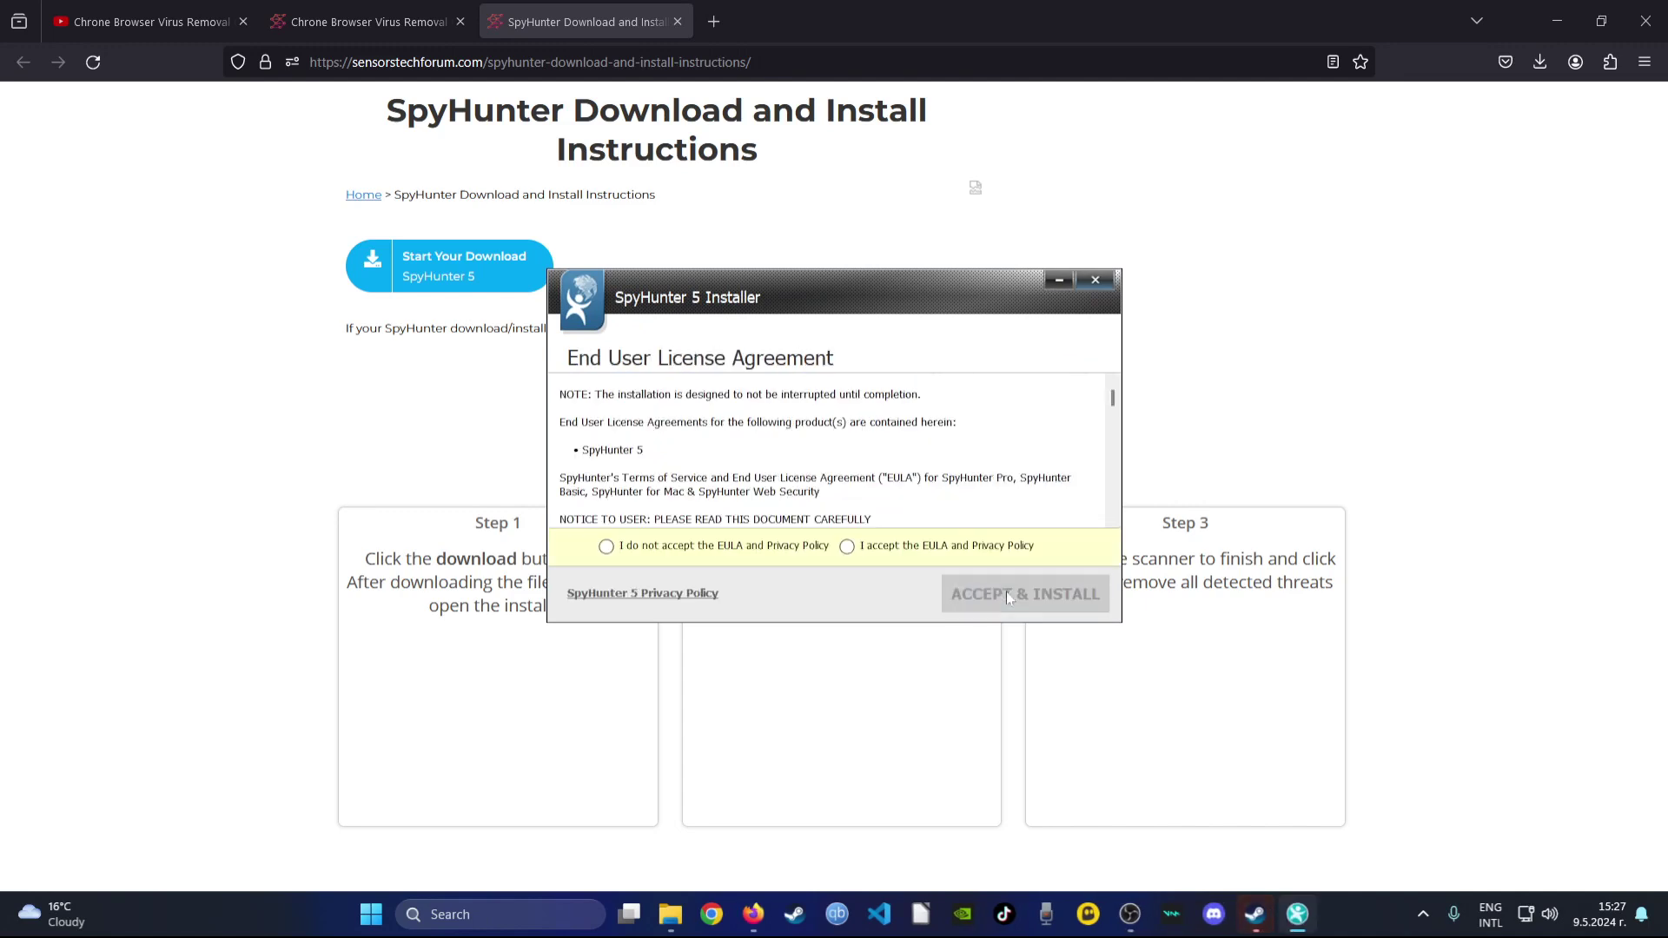
left_click(848, 547)
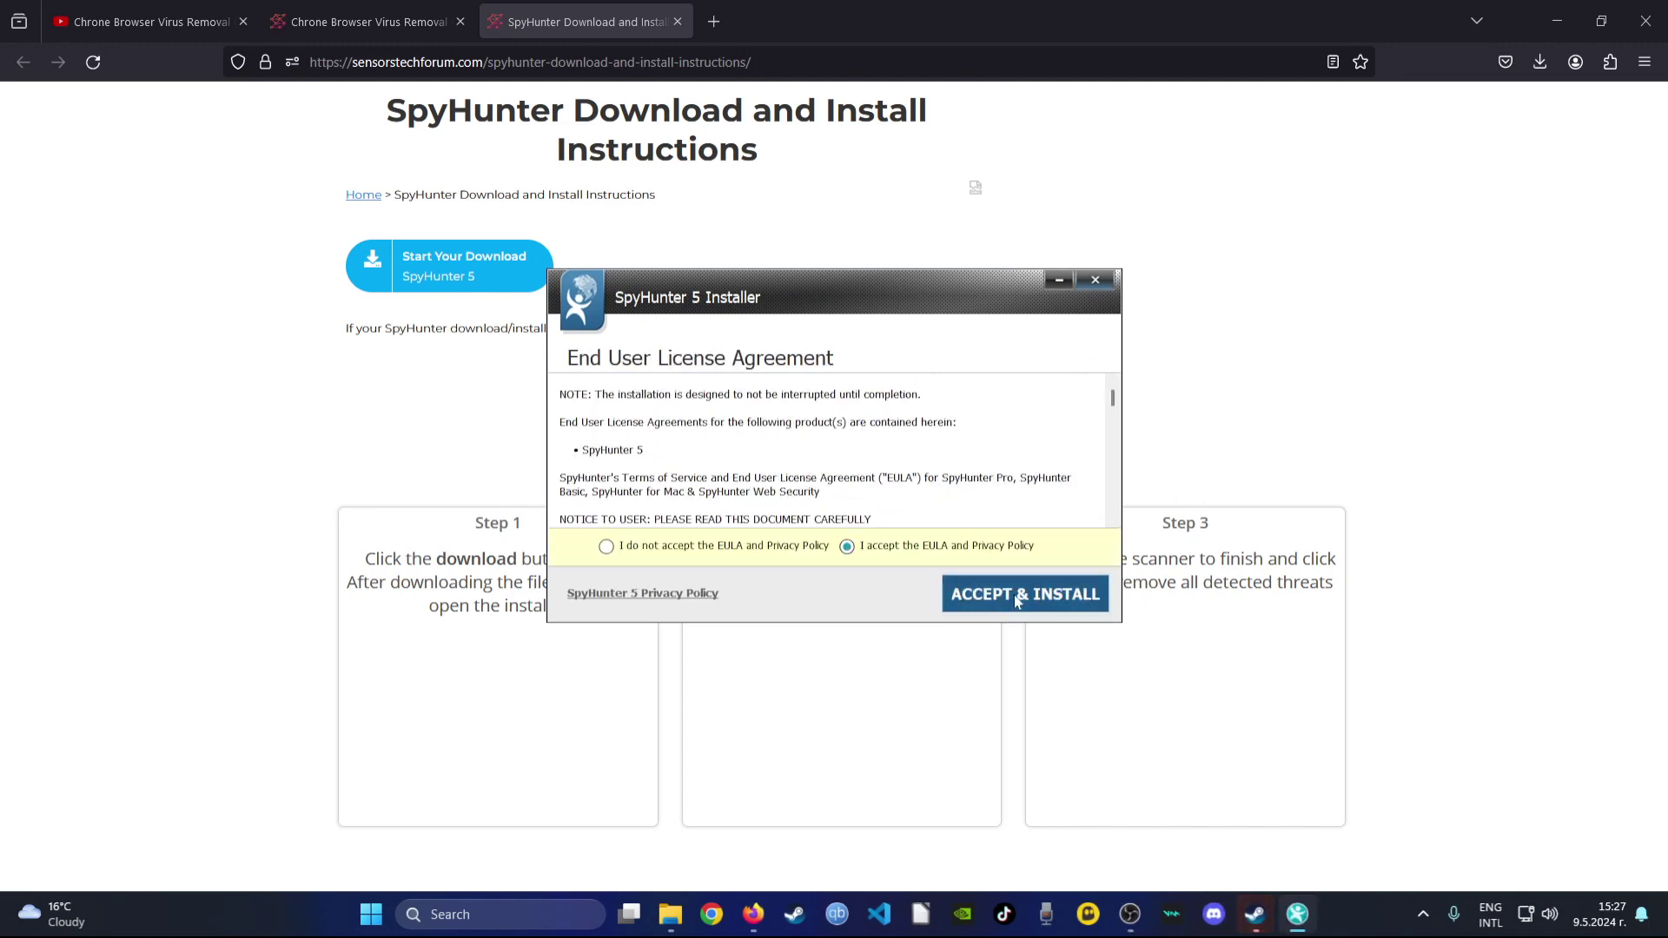
left_click(999, 594)
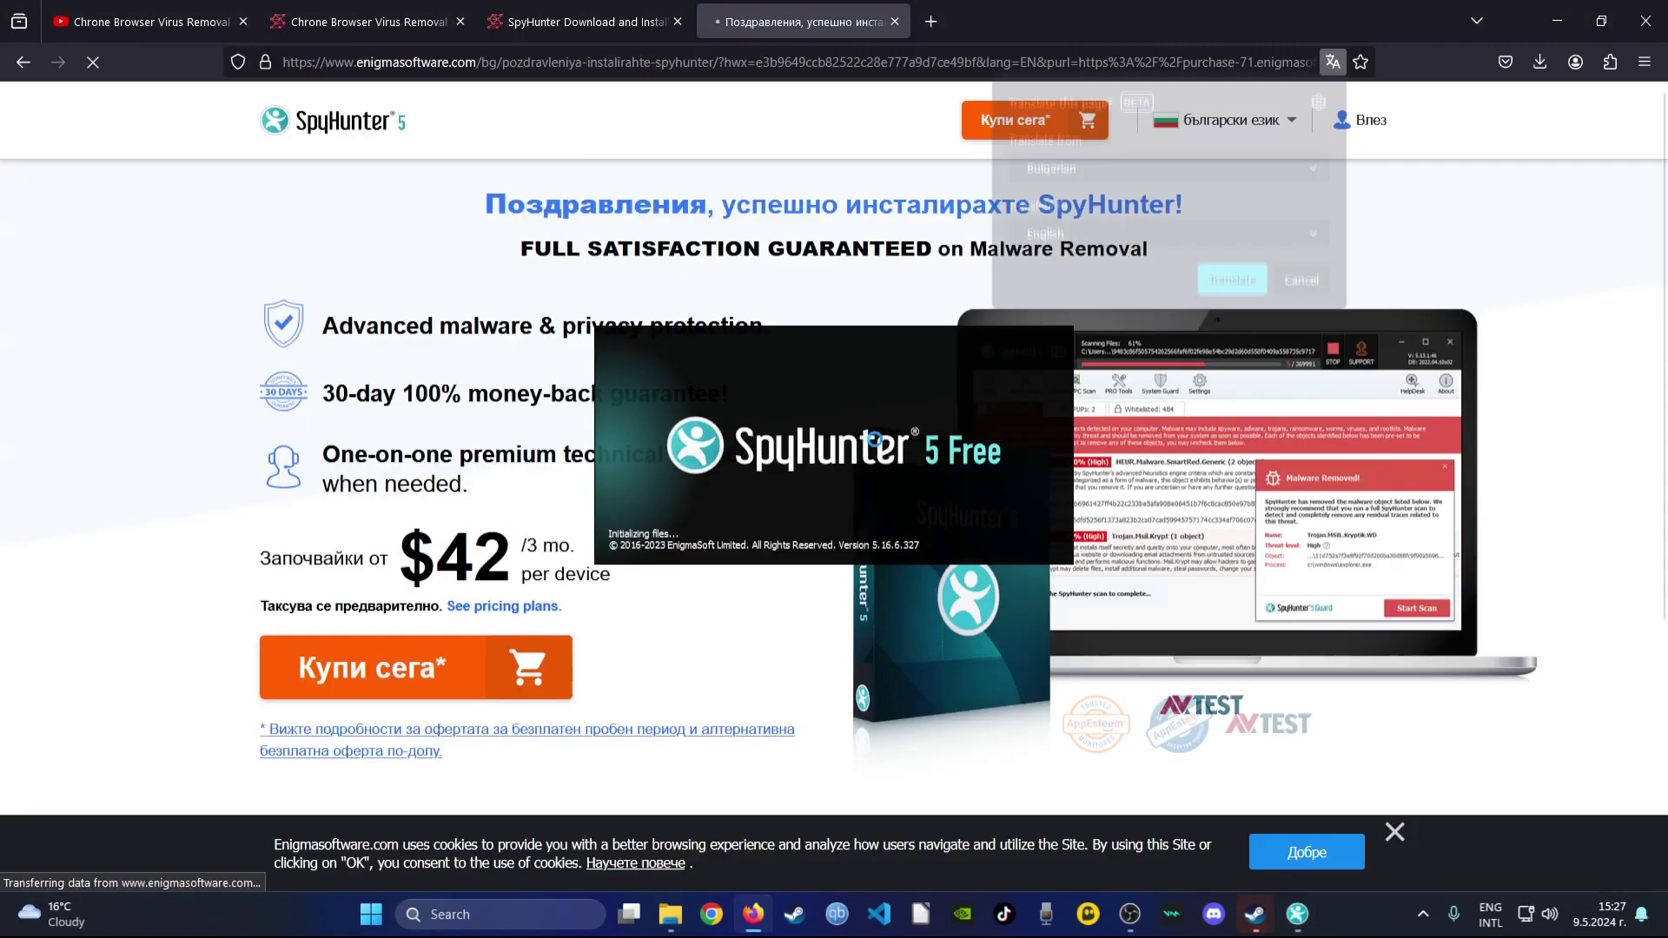
left_click(1543, 15)
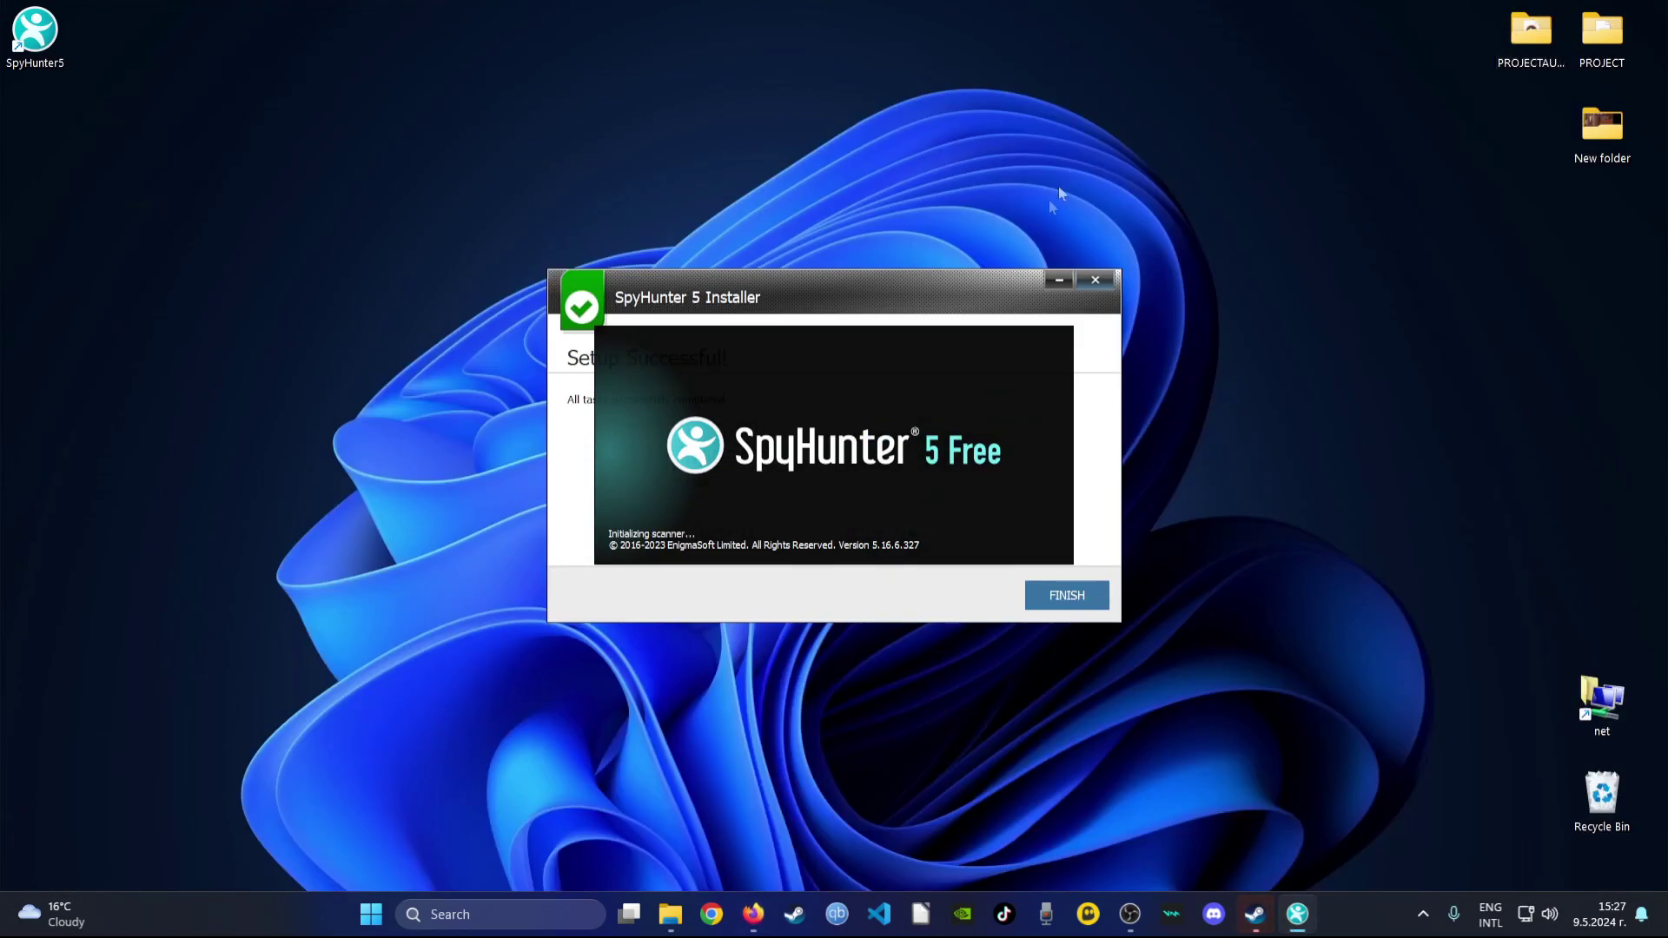
left_click(1067, 596)
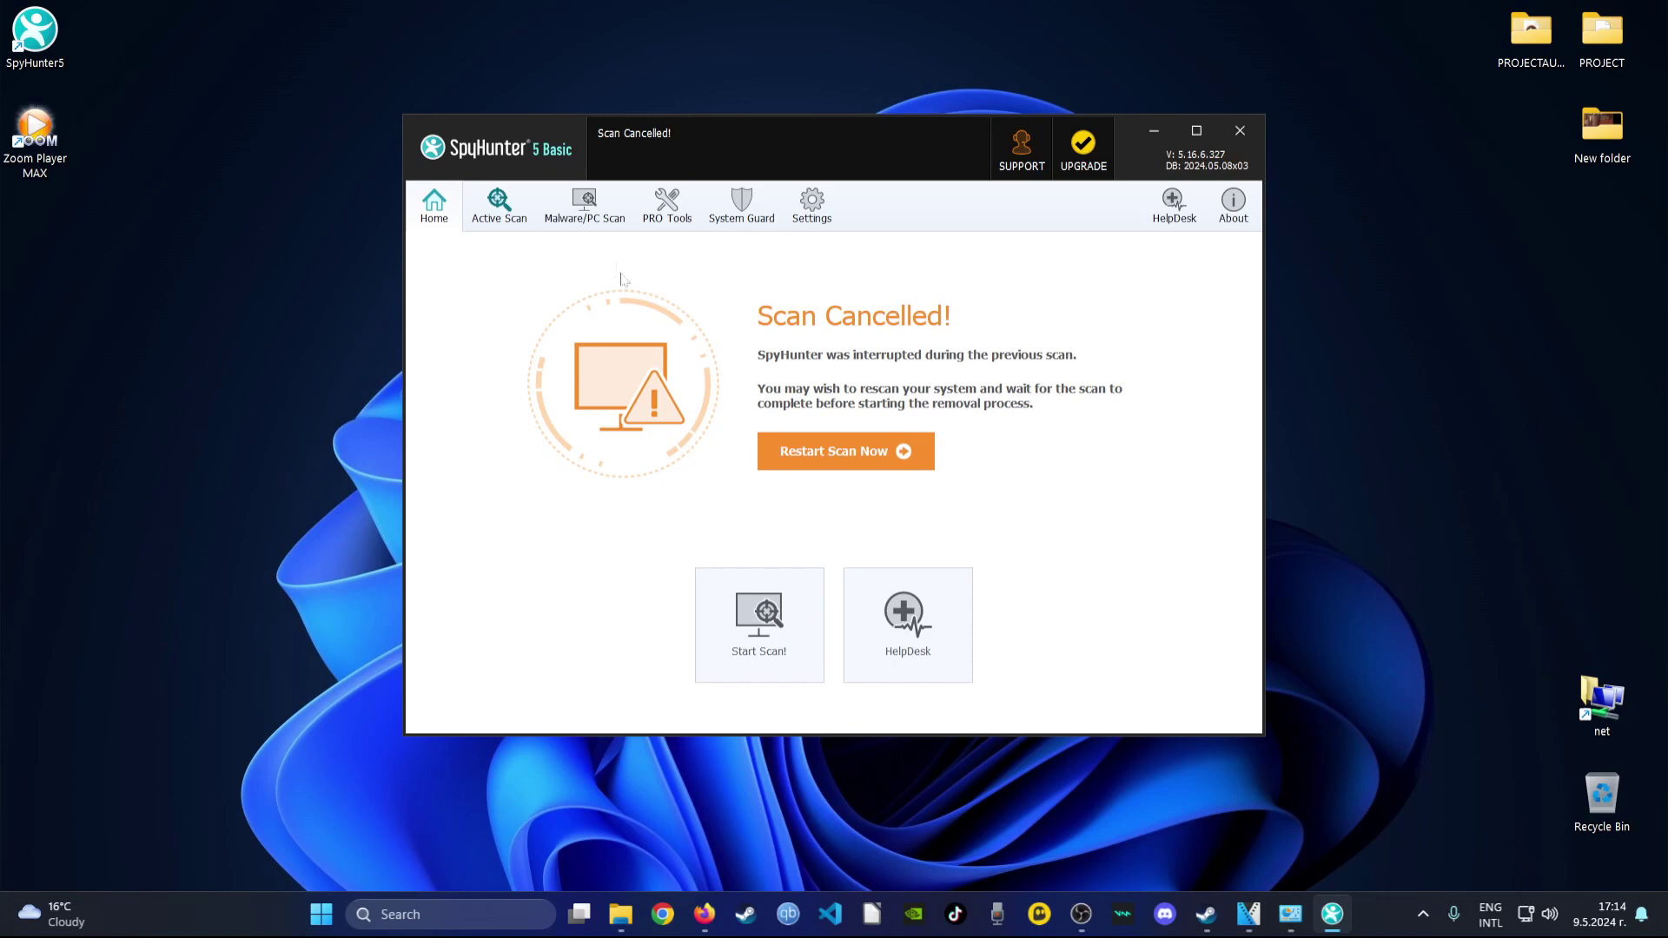
Configure a custom malware scan covering Memory, Privacy Issues, Registry, Rootkits and Vulnerabilities, and start it
left_click(591, 218)
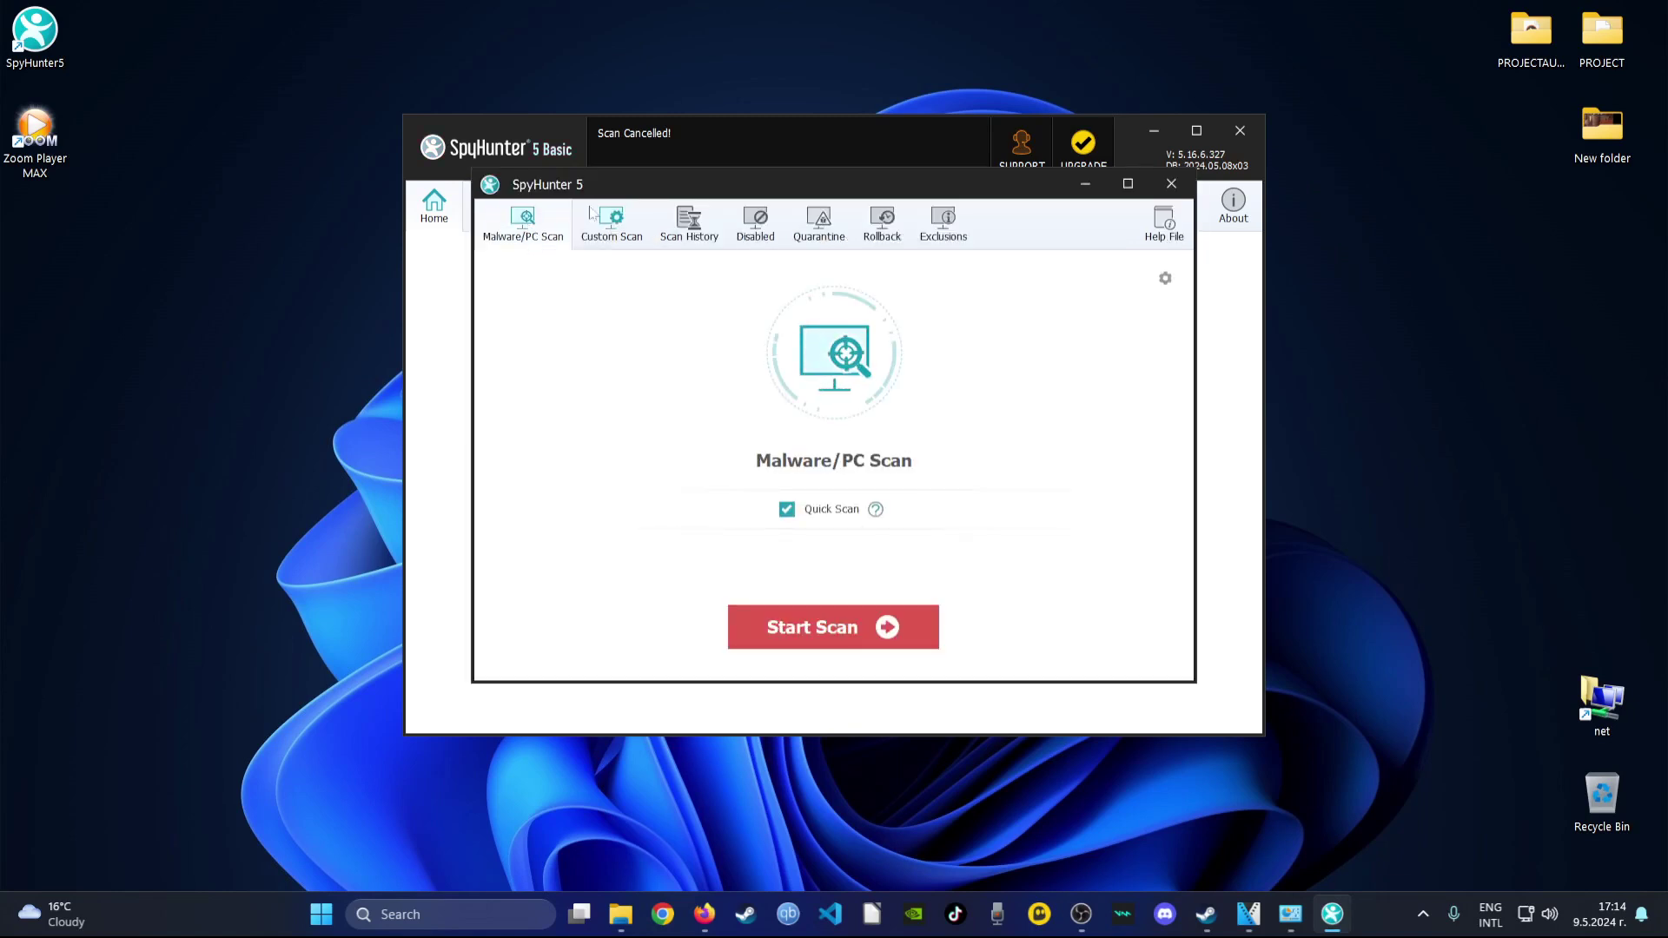
left_click(599, 230)
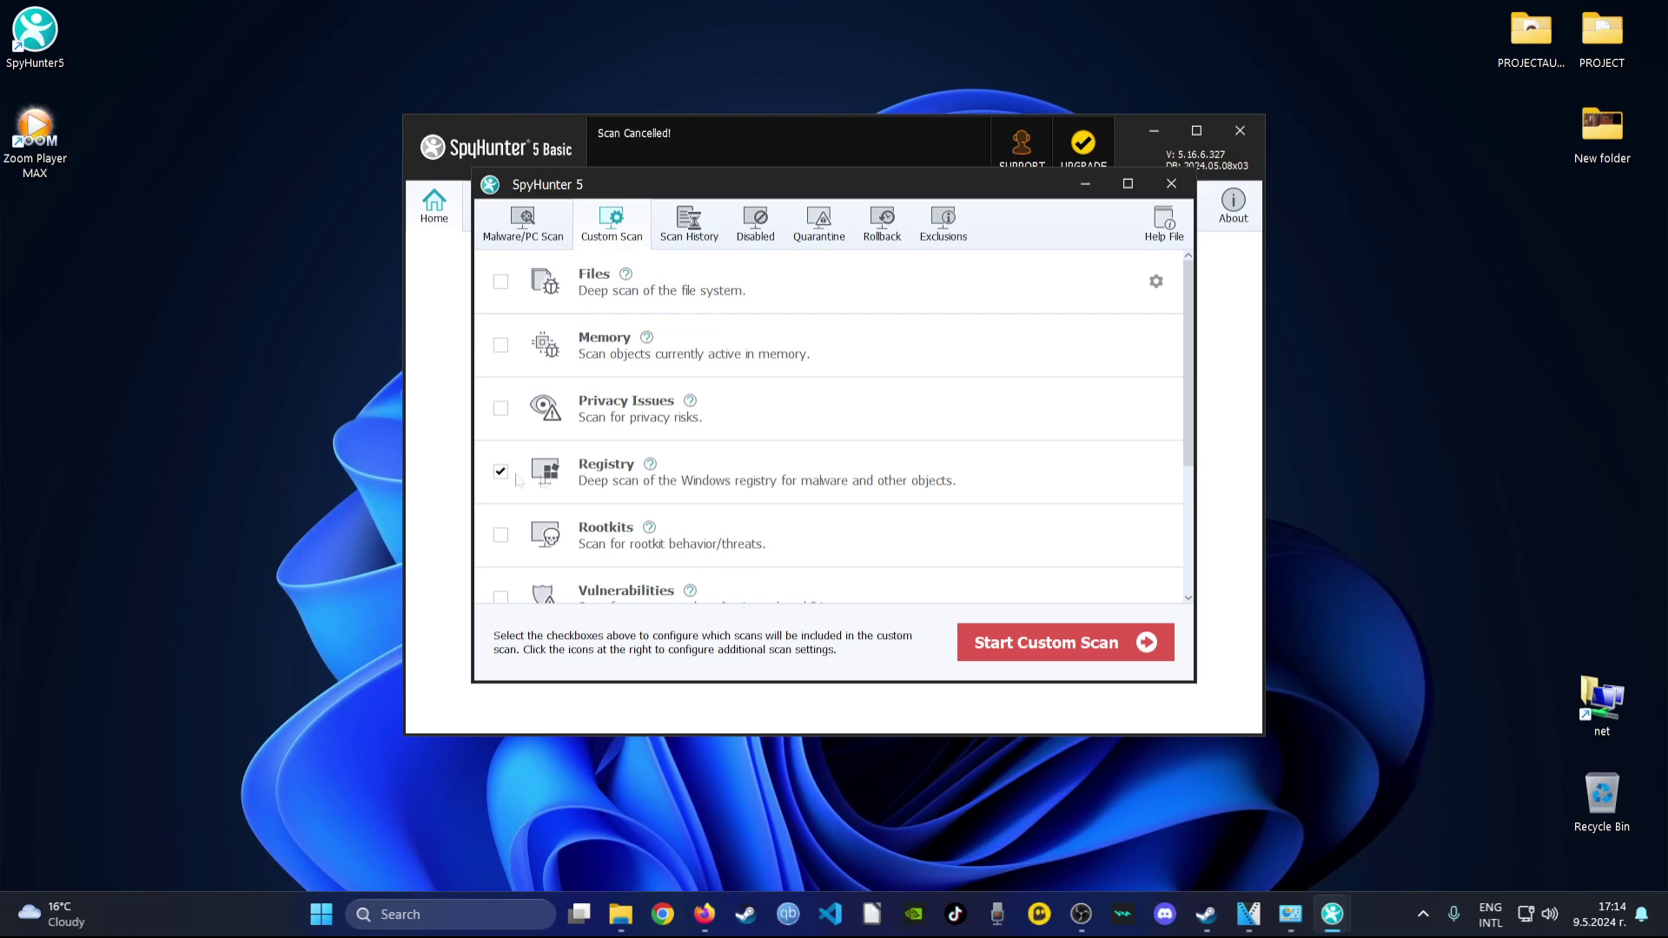
scroll(596, 485, "down", 2)
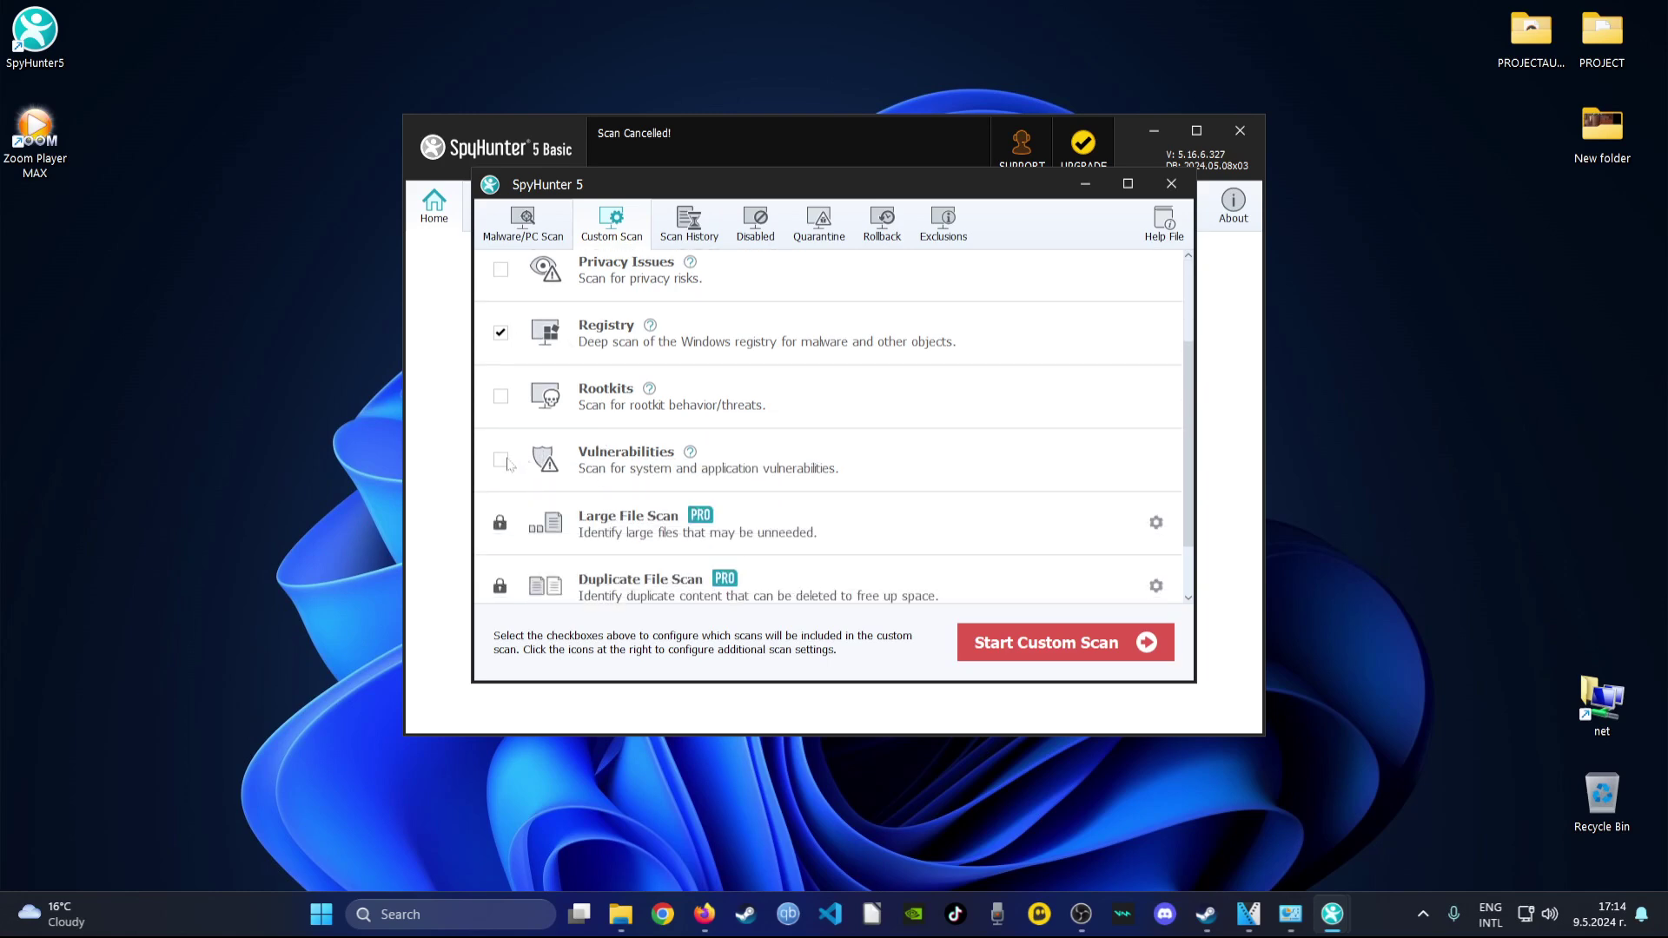
scroll(507, 463, "up", 2)
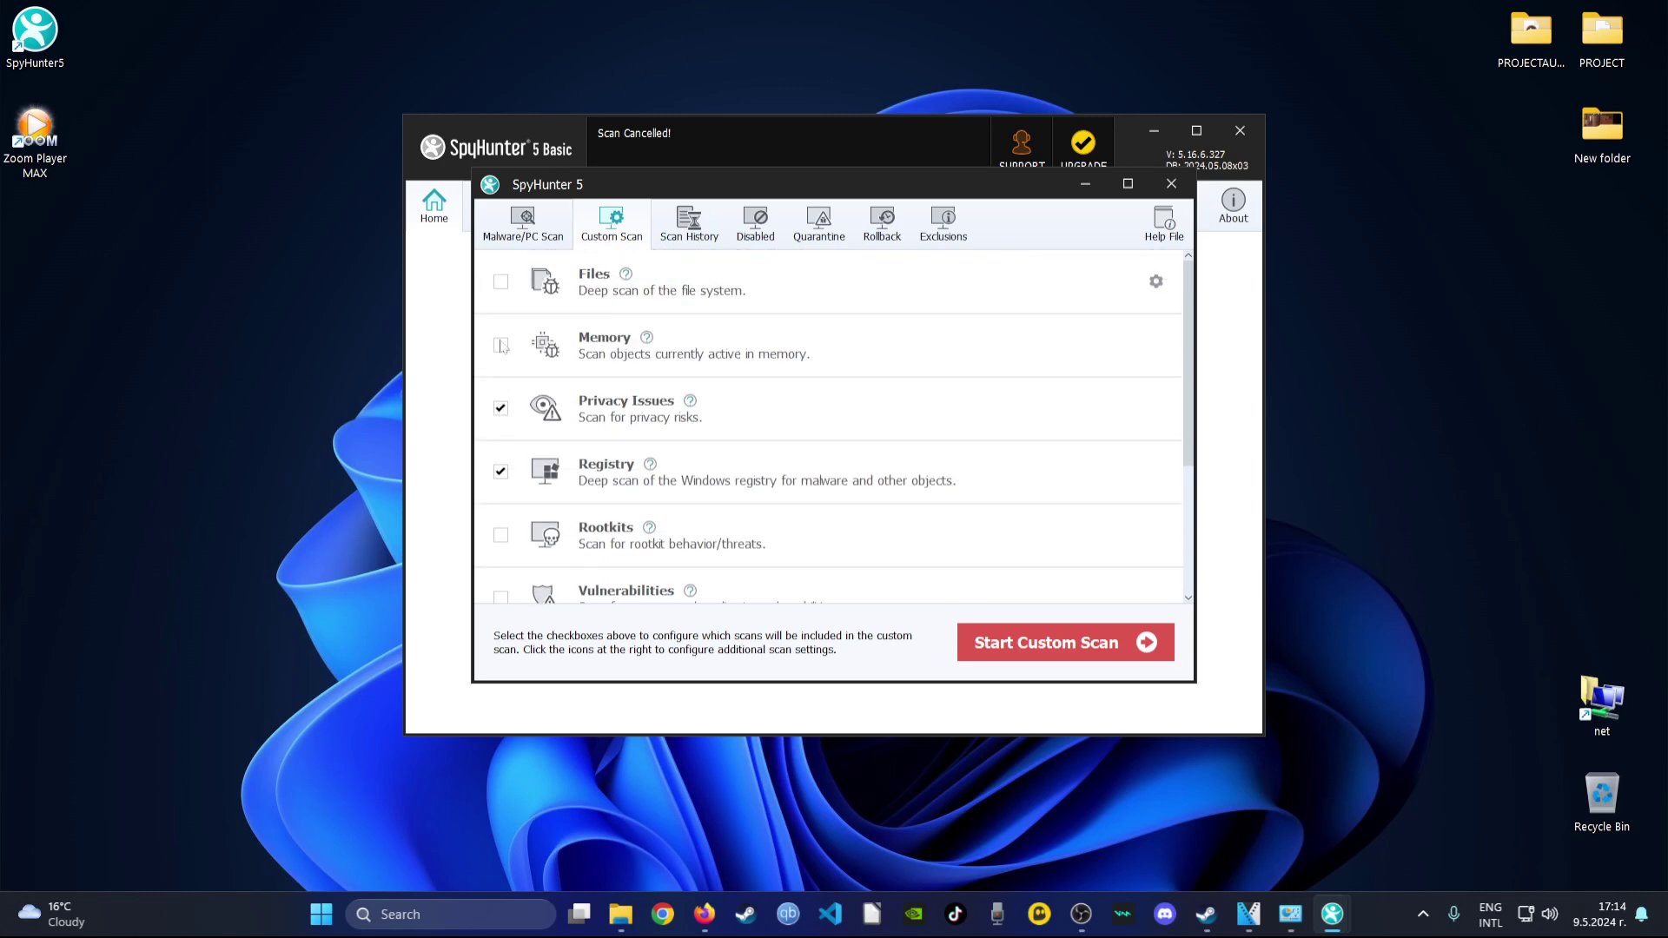
scroll(499, 400, "down", 1)
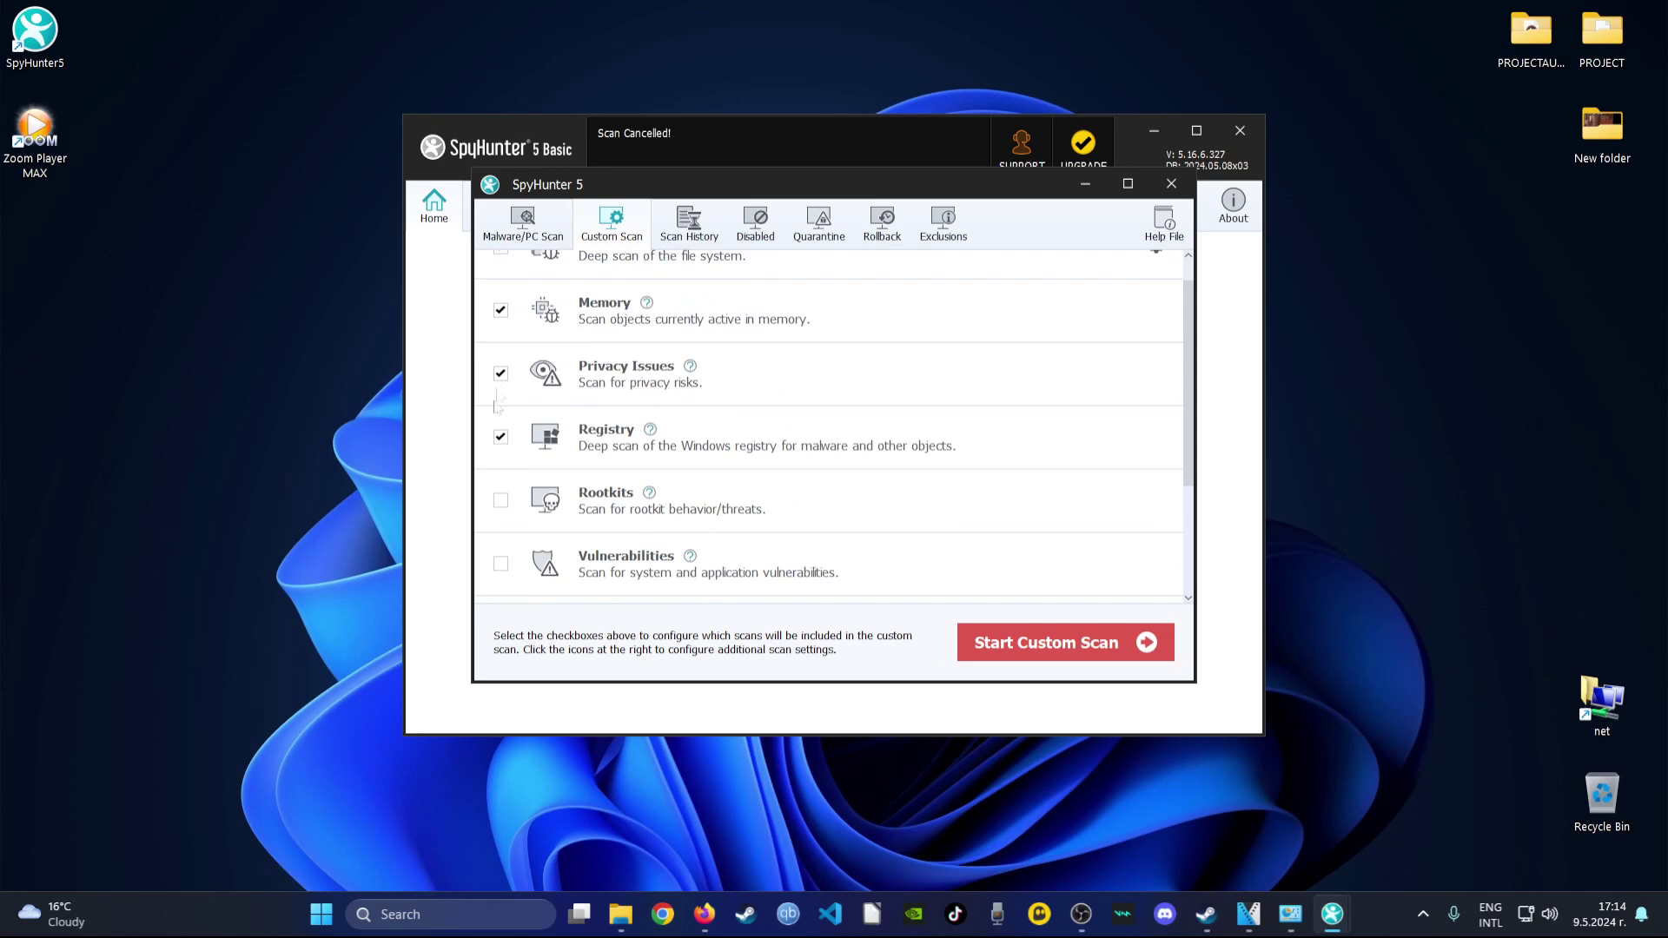
scroll(507, 517, "down", 1)
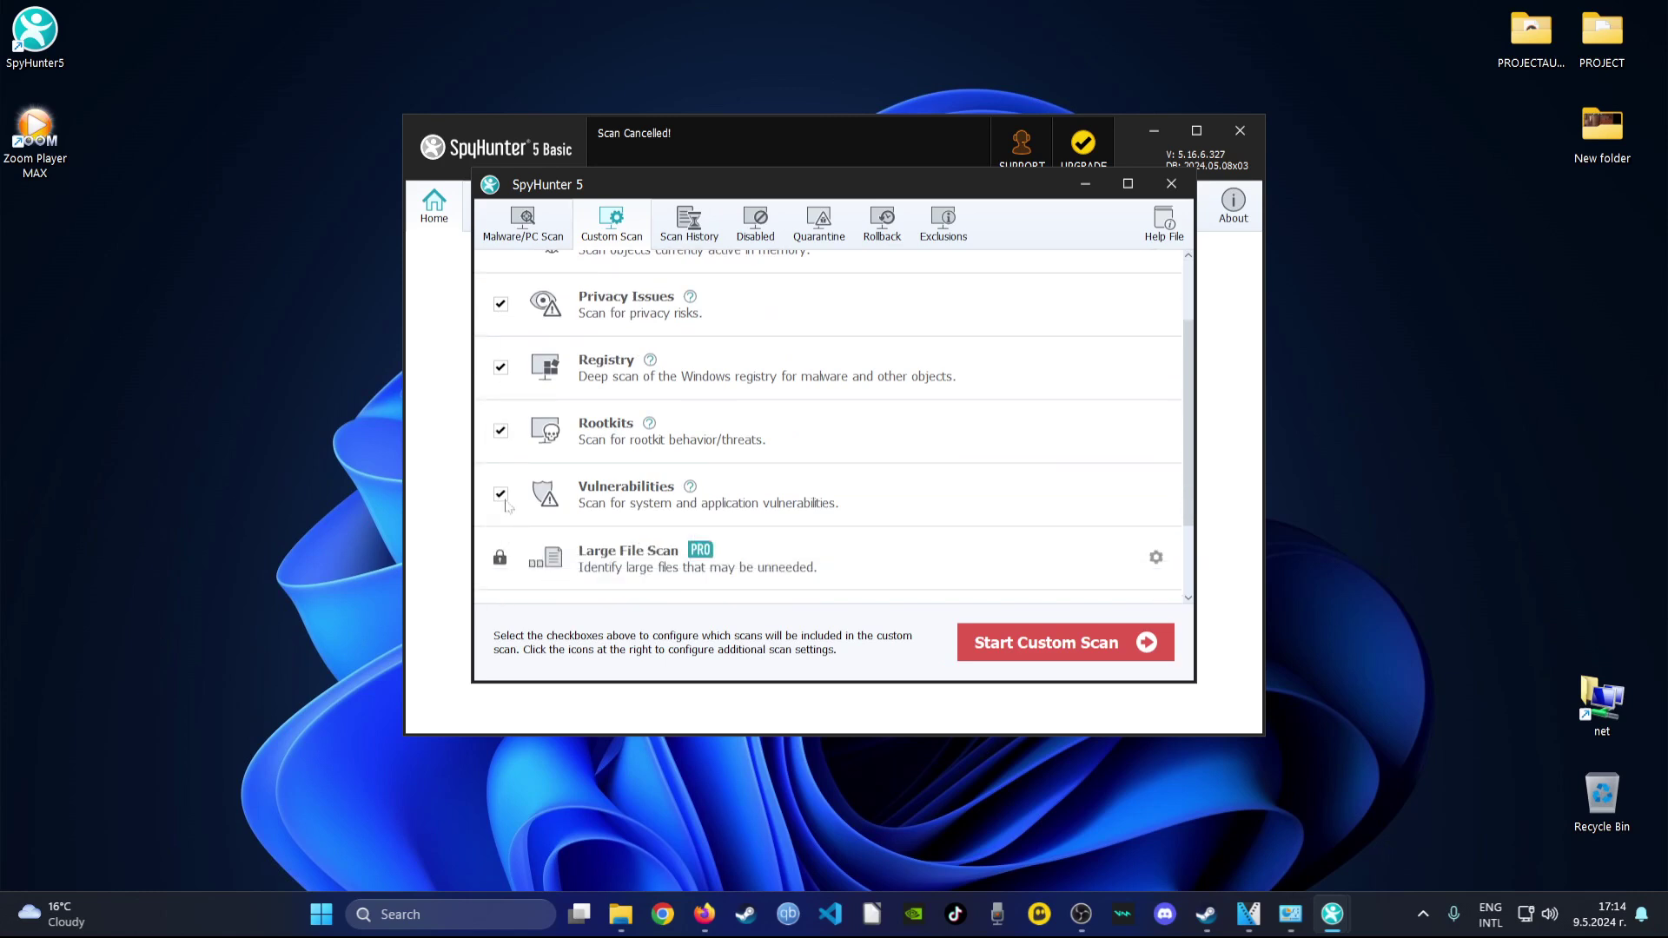
left_click(1034, 647)
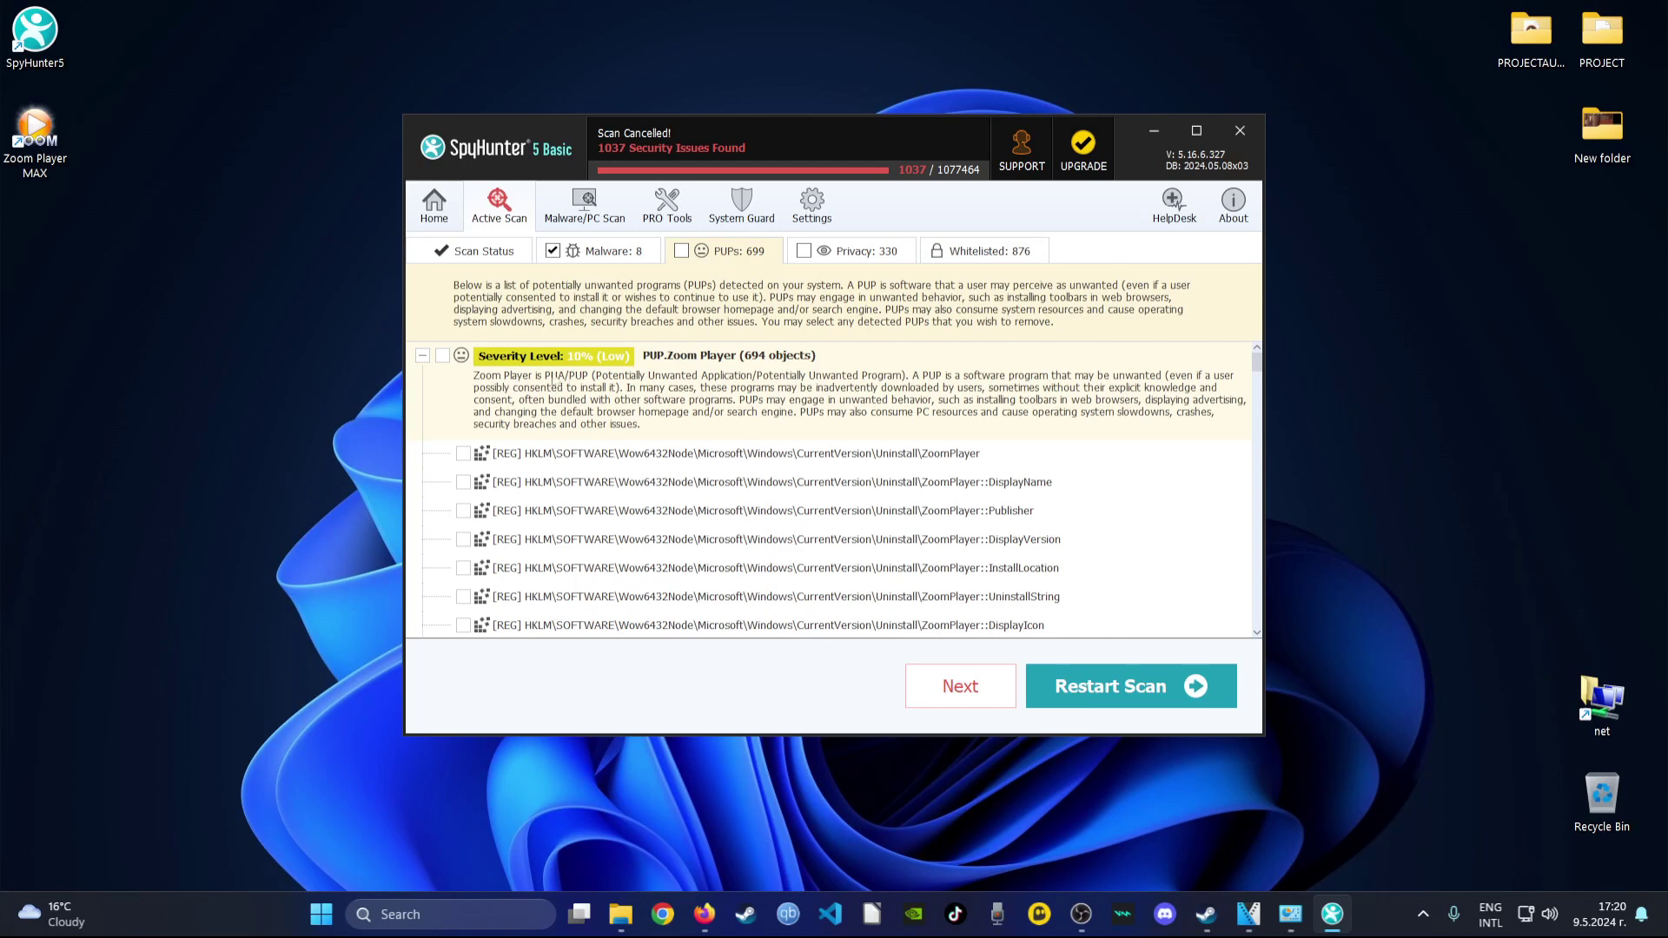
Review the objects listed in the scan results under the PUPs, Privacy and Malware categories
scroll(606, 485, "down", 2)
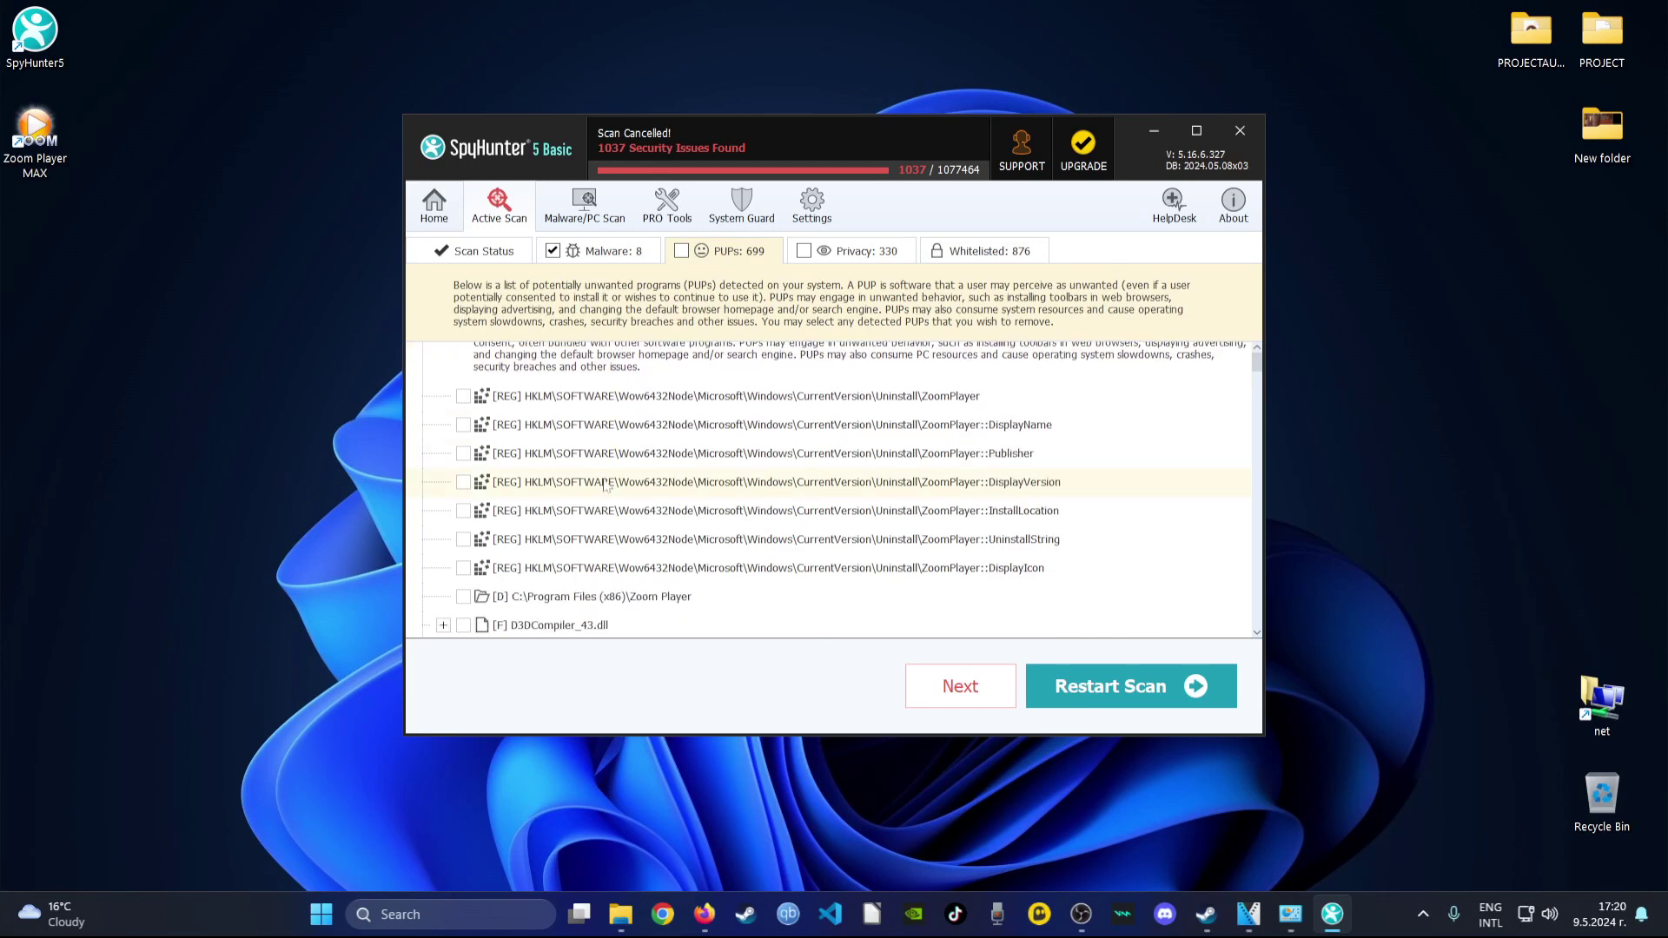
scroll(468, 357, "down", 5)
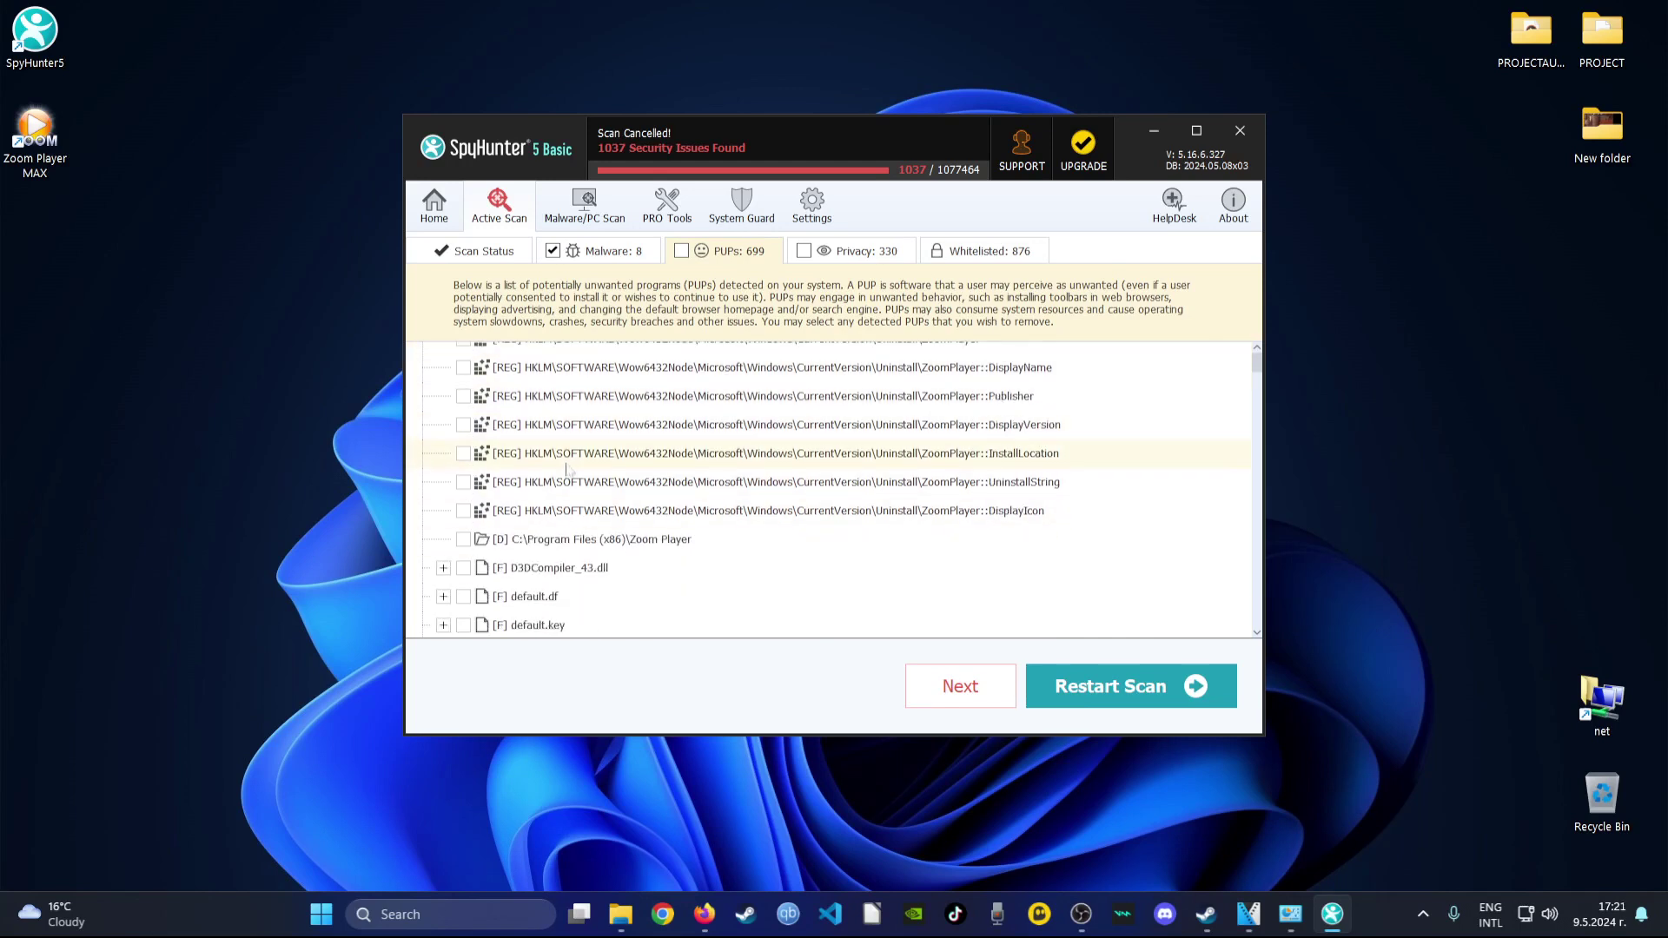
scroll(469, 561, "down", 8)
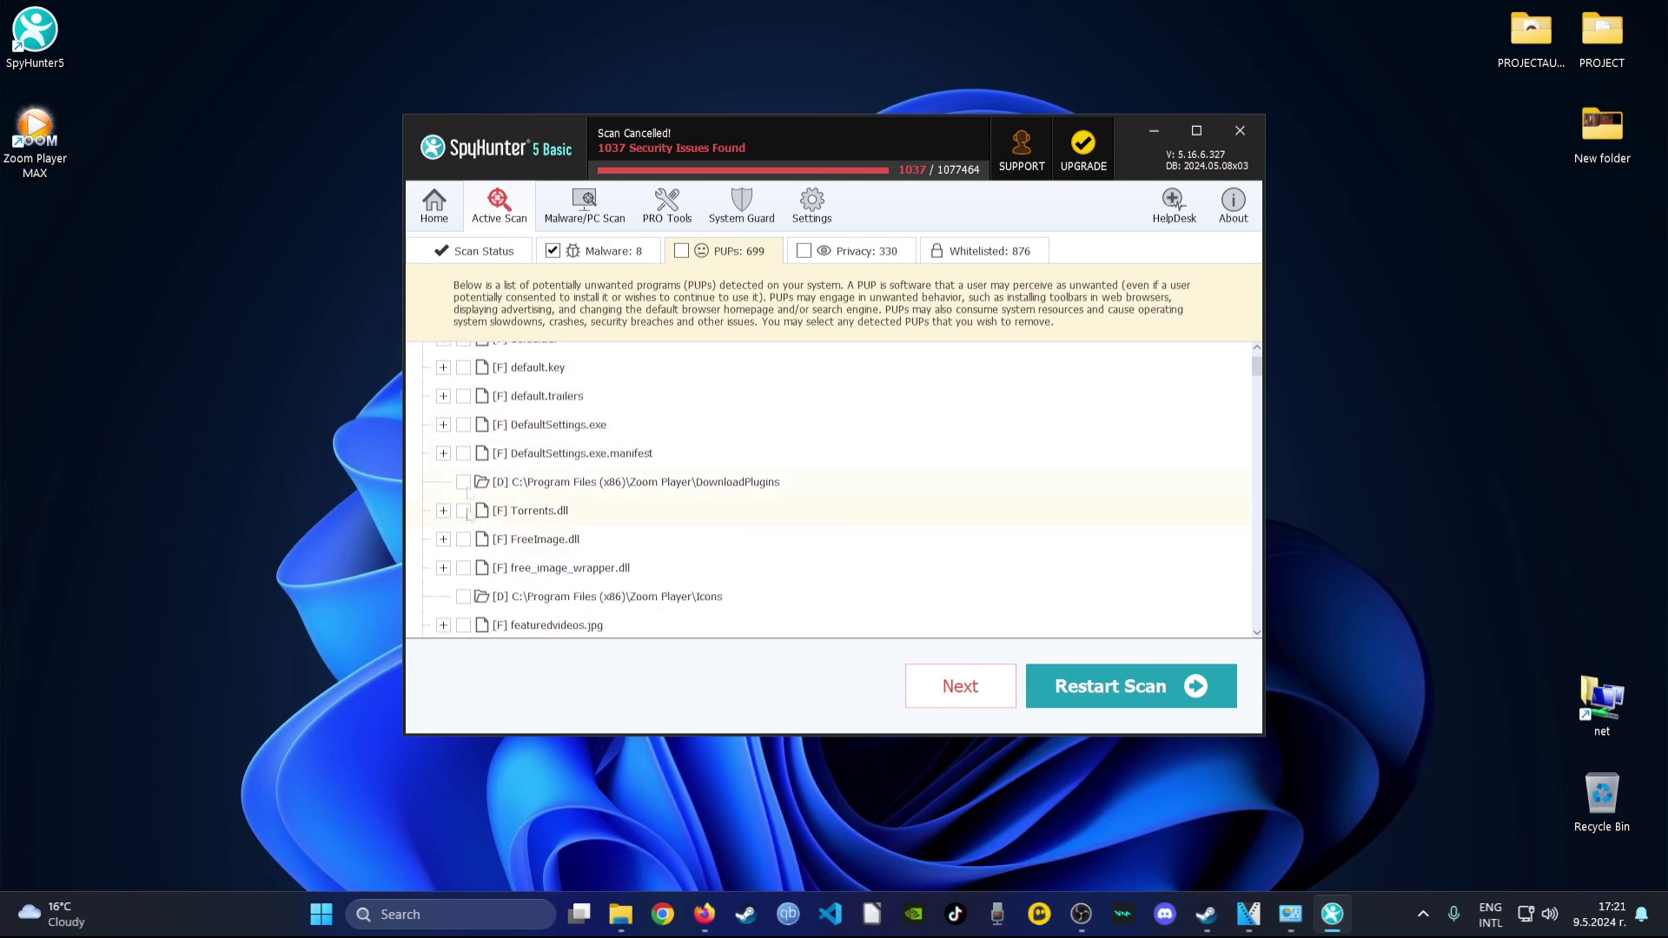
scroll(474, 573, "down", 4)
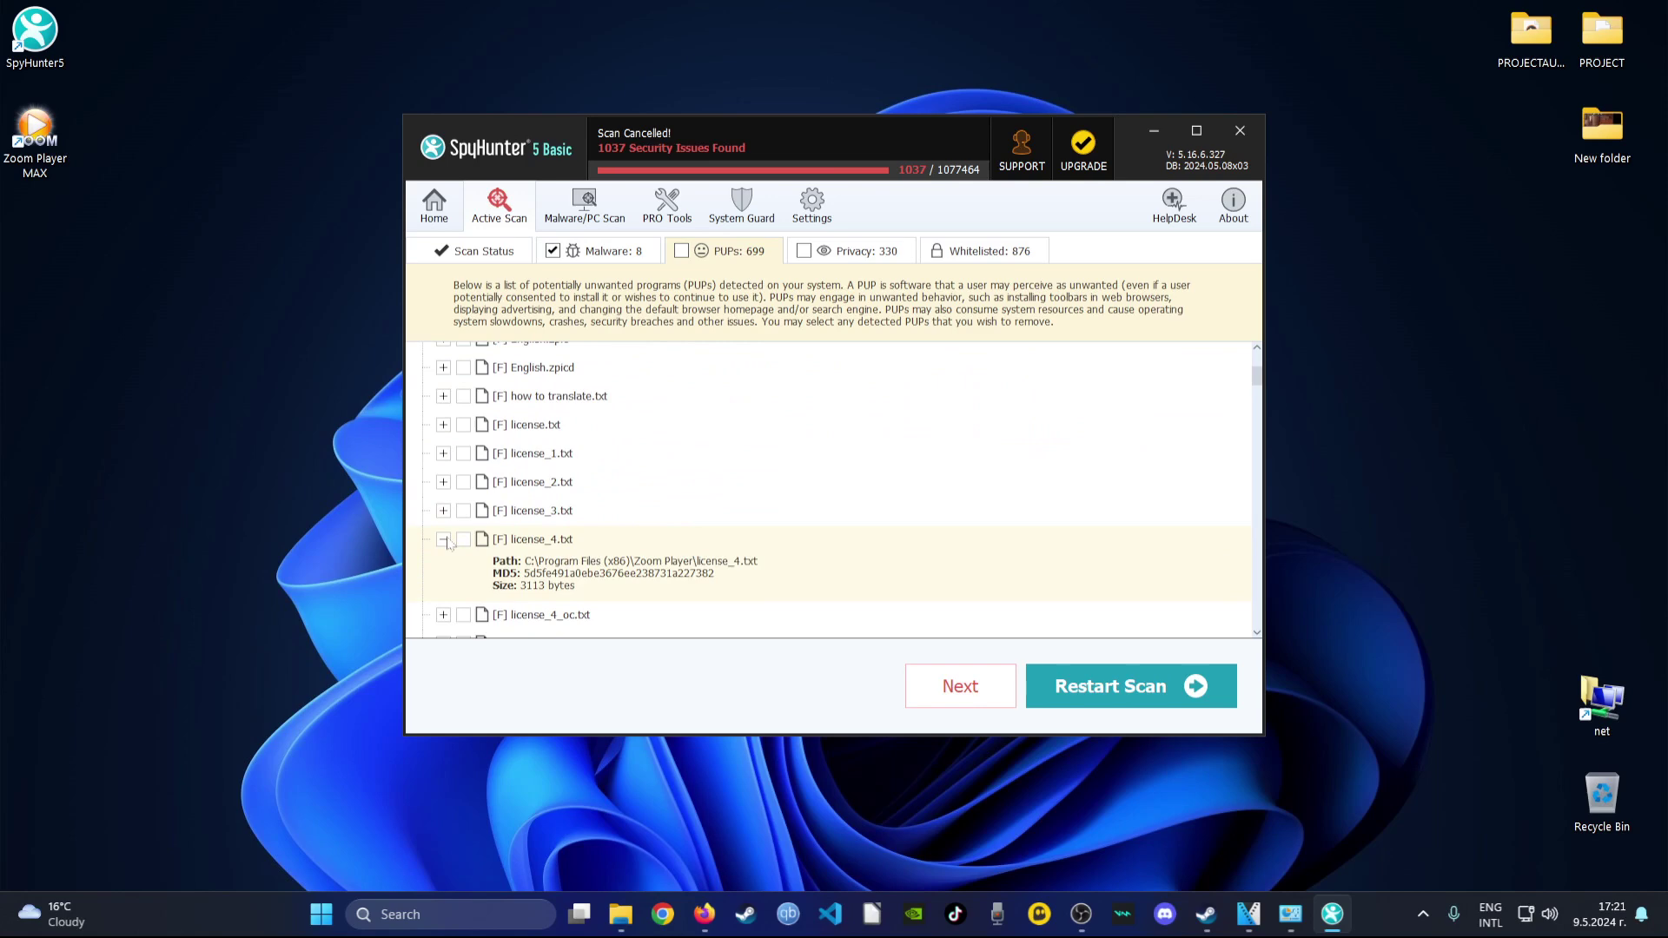
scroll(664, 563, "up", 3)
scroll(669, 562, "up", 4)
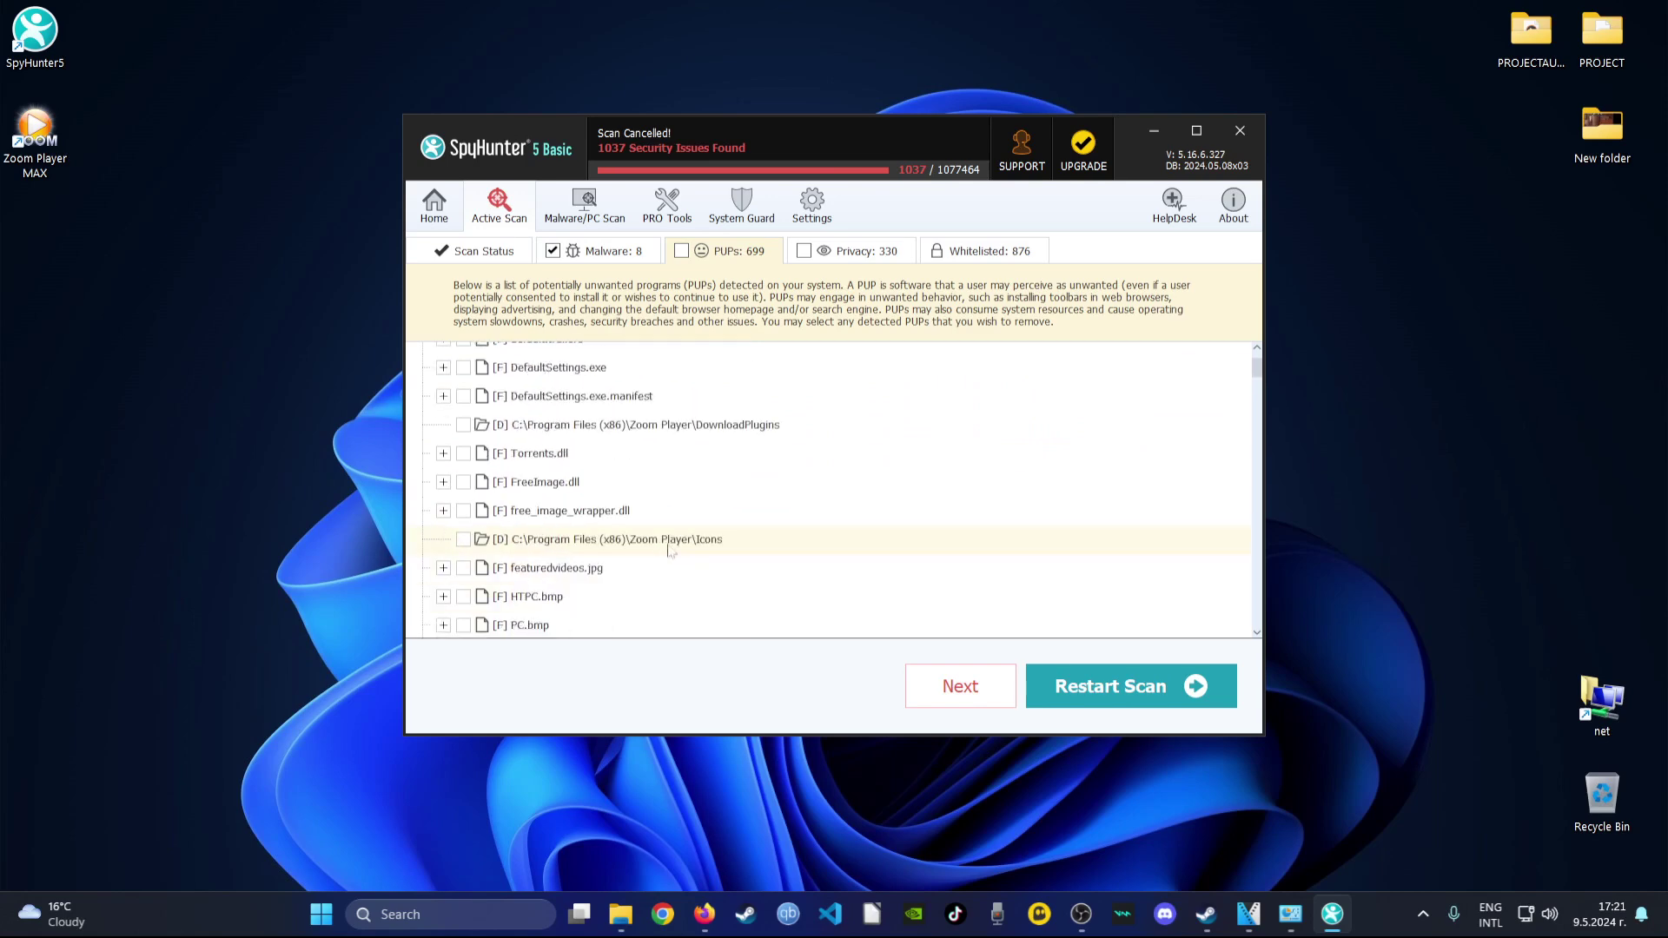
left_click(837, 252)
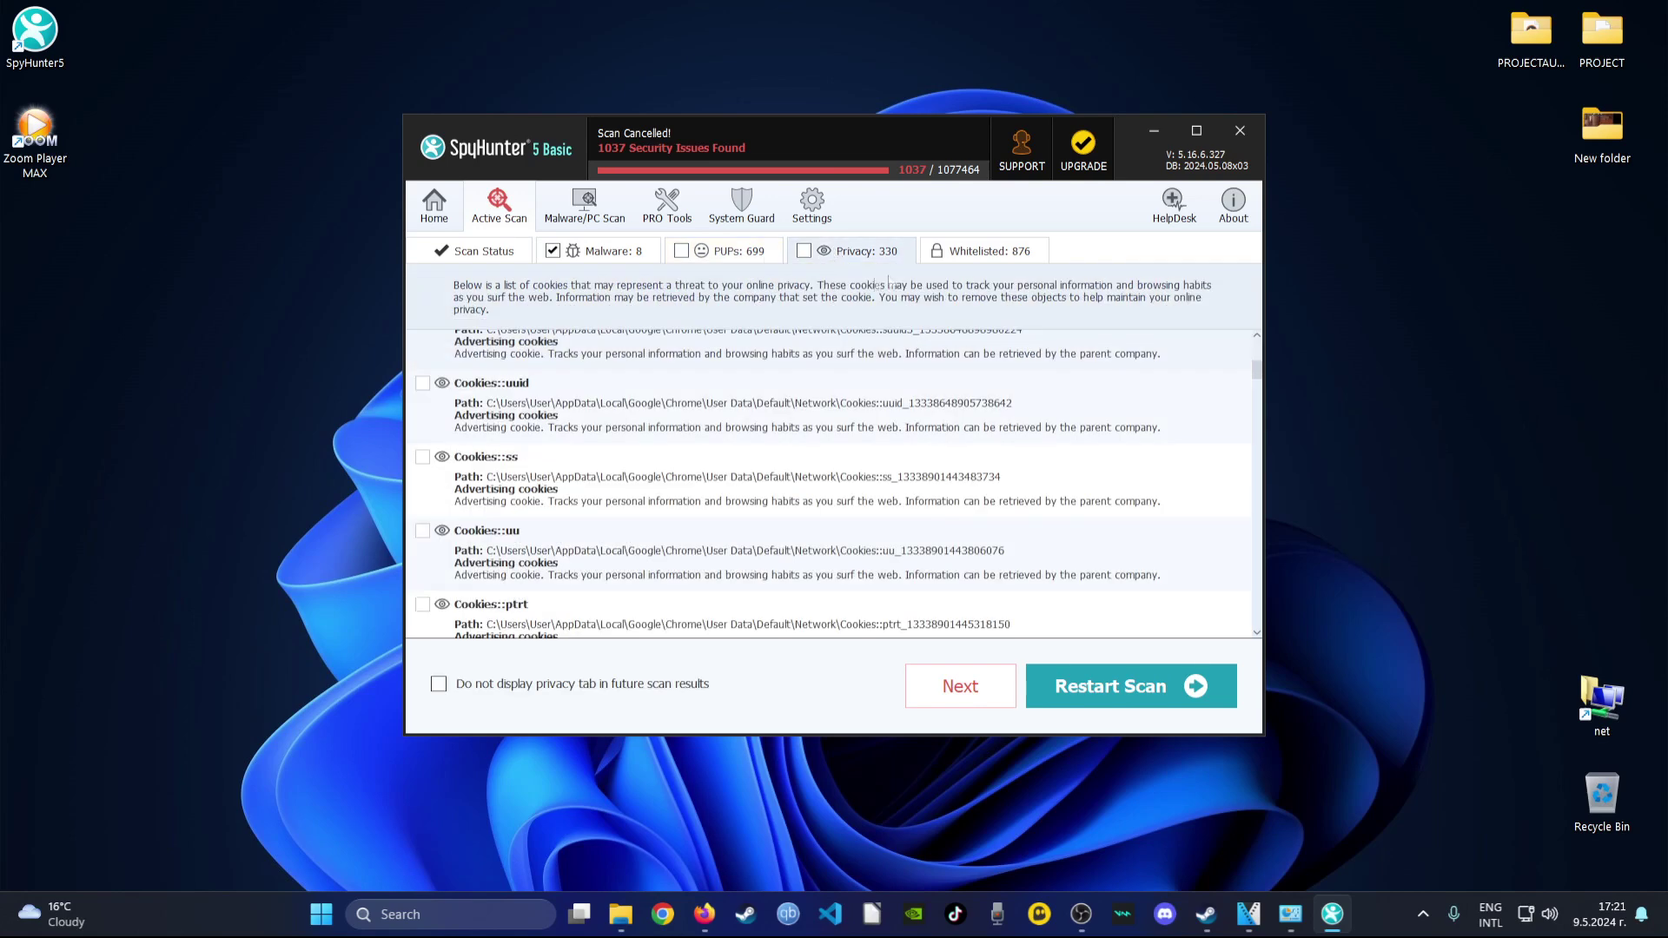
left_click(603, 250)
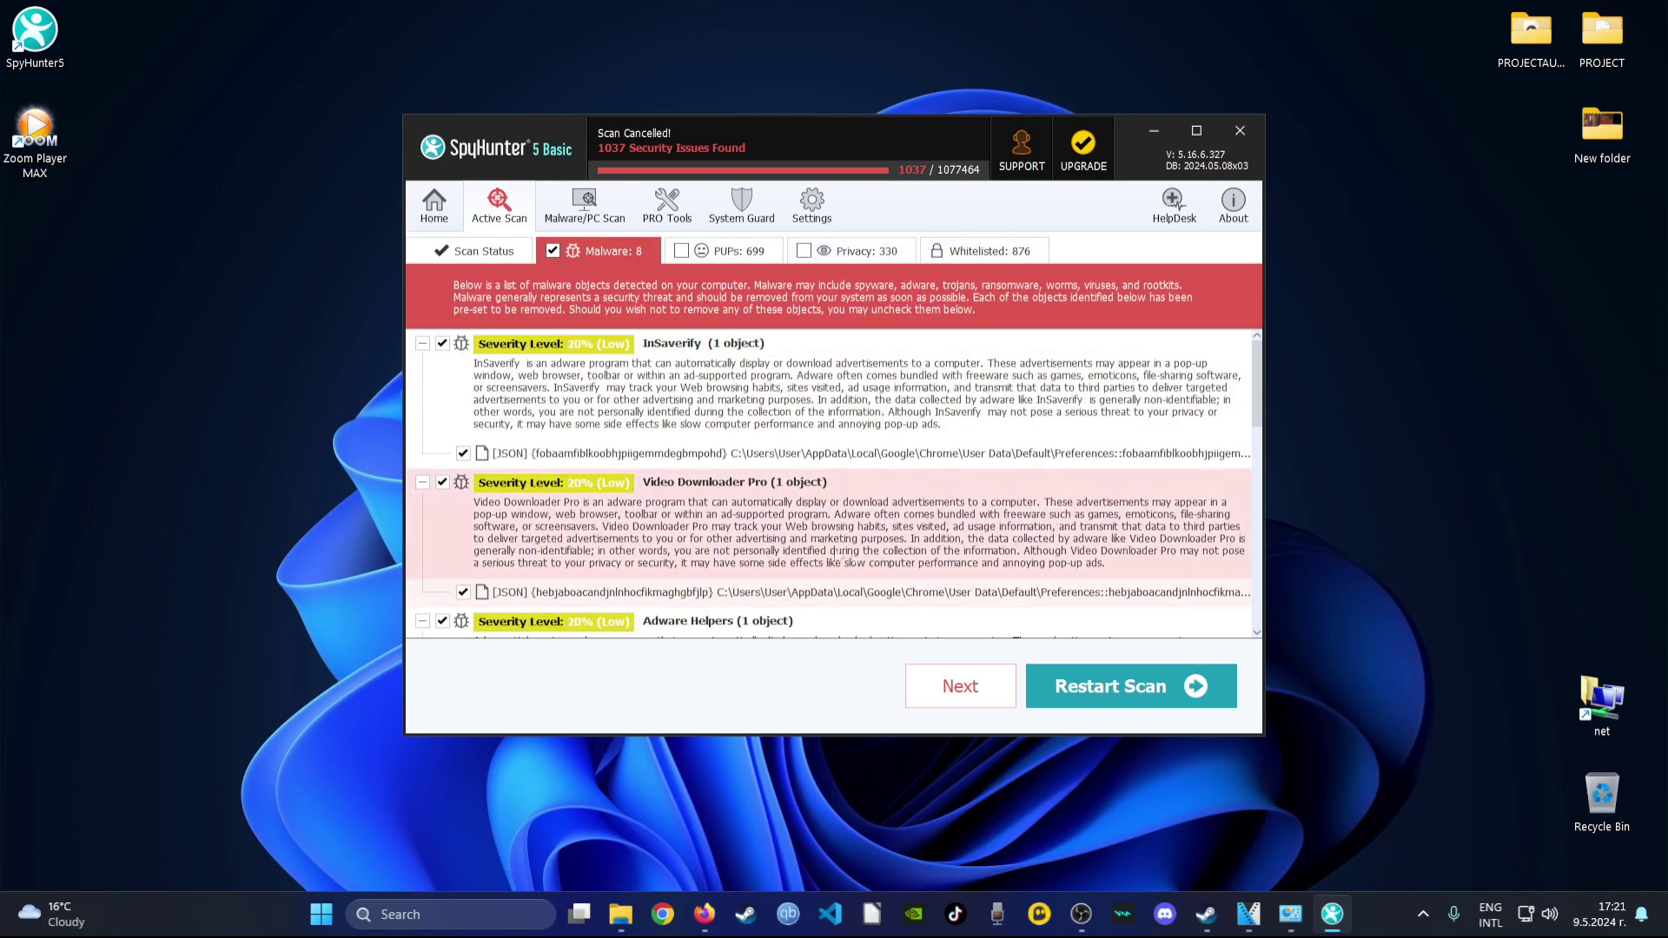
left_click(715, 259)
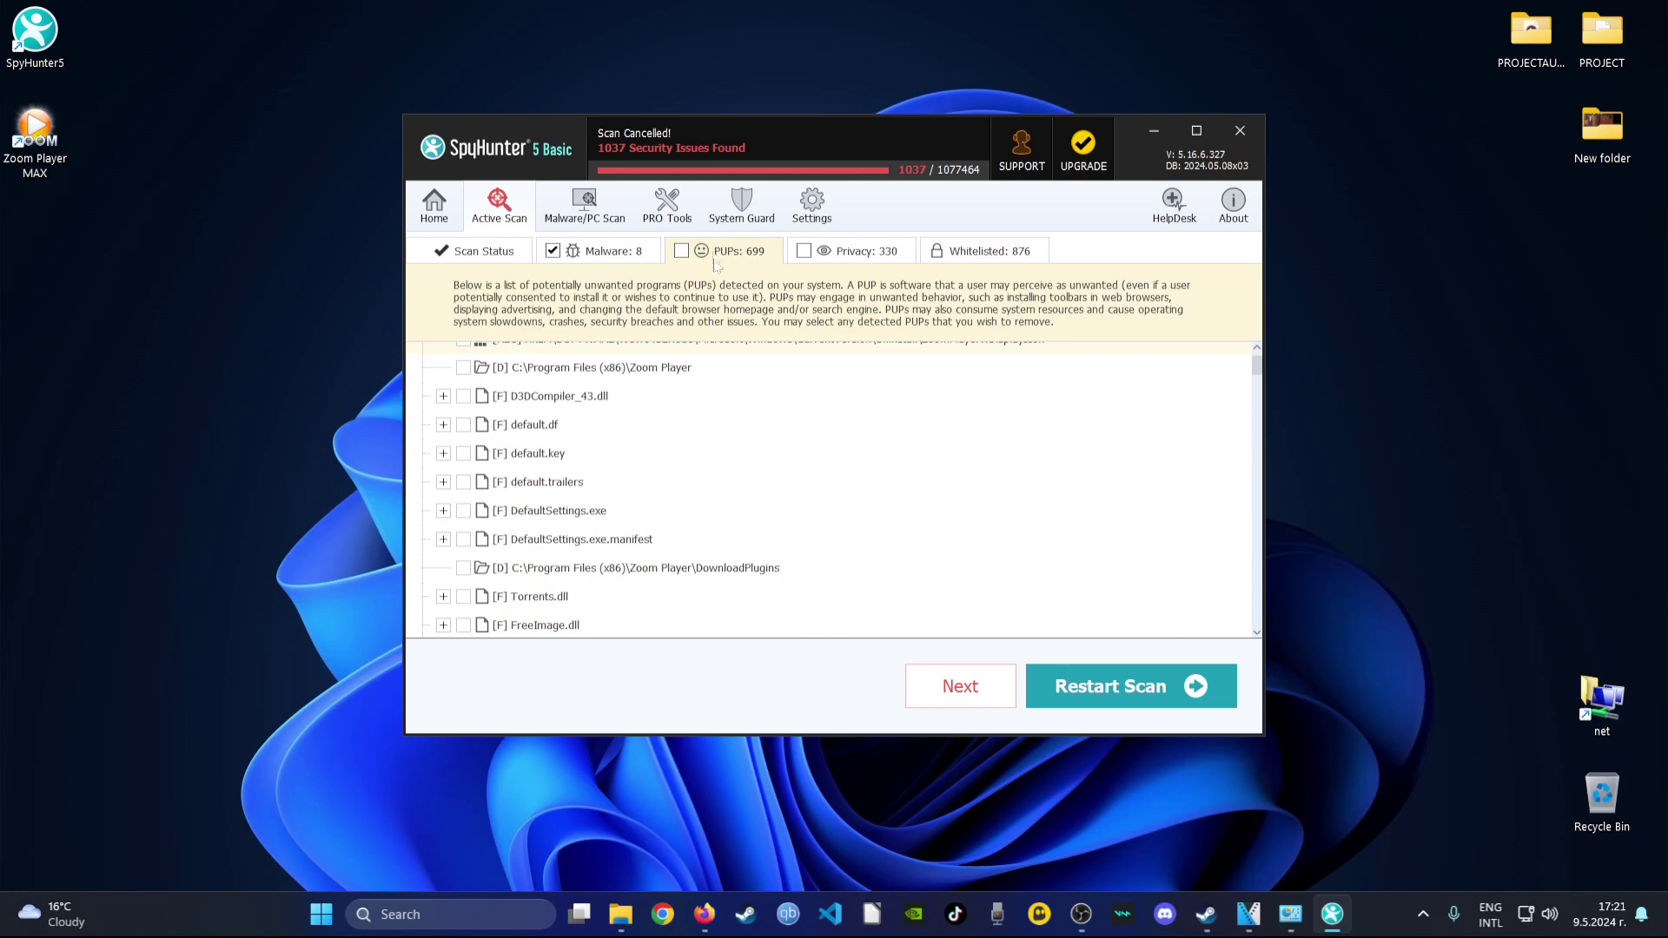
Mark the PUP.Zoom Player group for removal and proceed with all detected objects selected, including the remaining PUPs and privacy issues
scroll(604, 444, "up", 10)
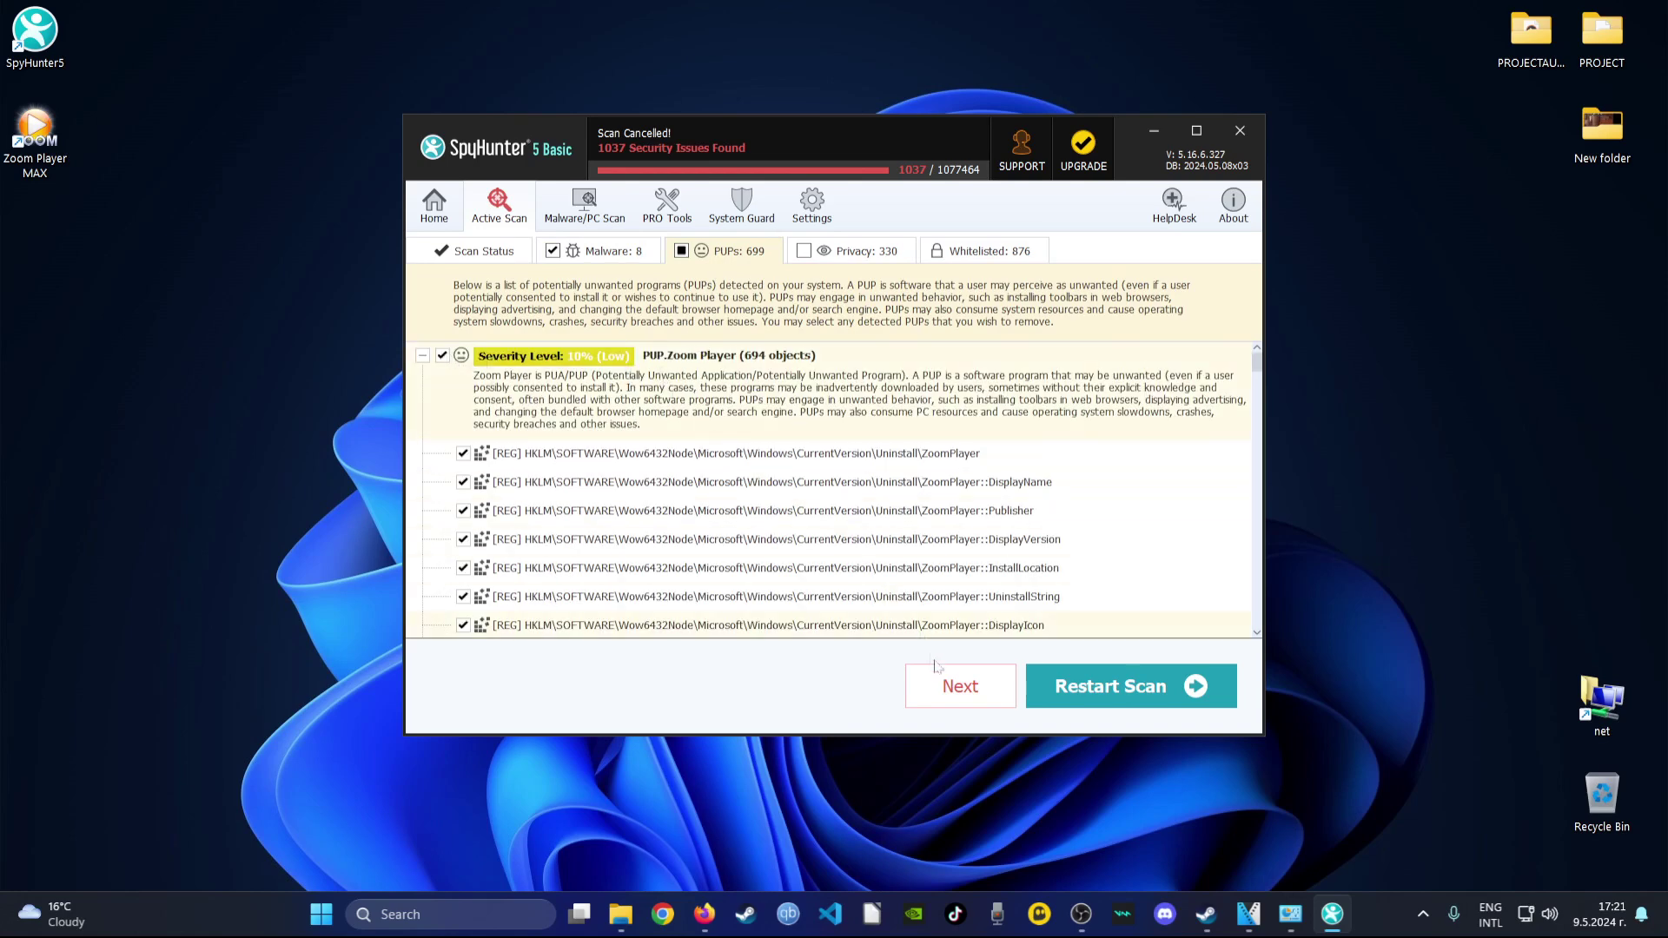
left_click(946, 685)
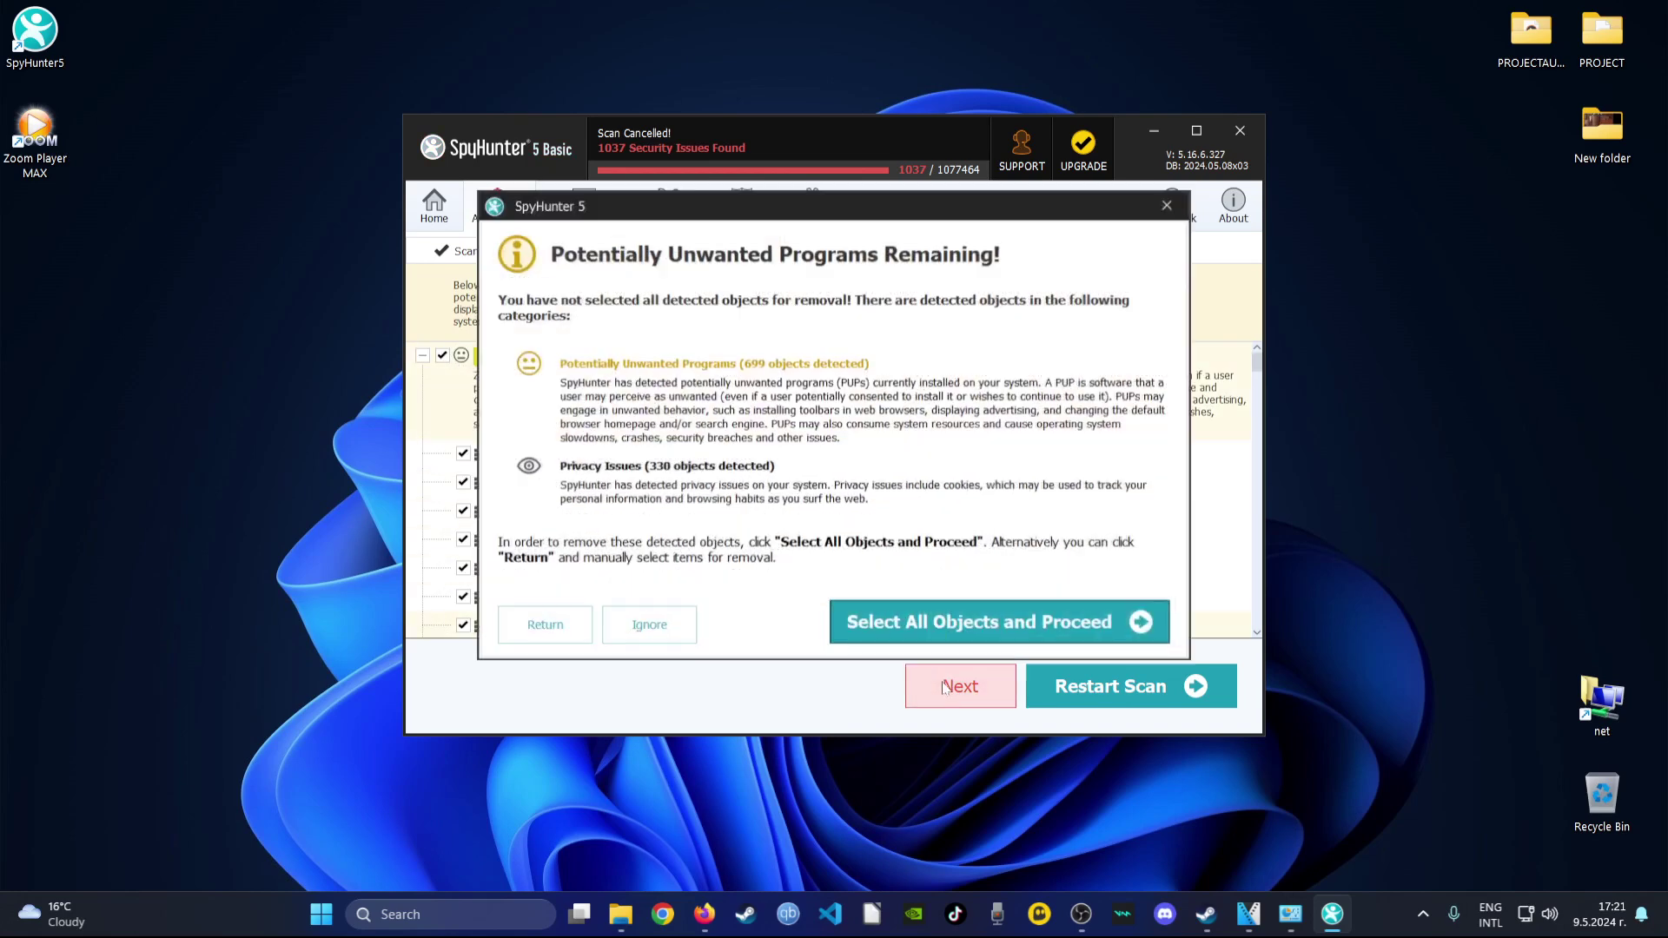
left_click(949, 625)
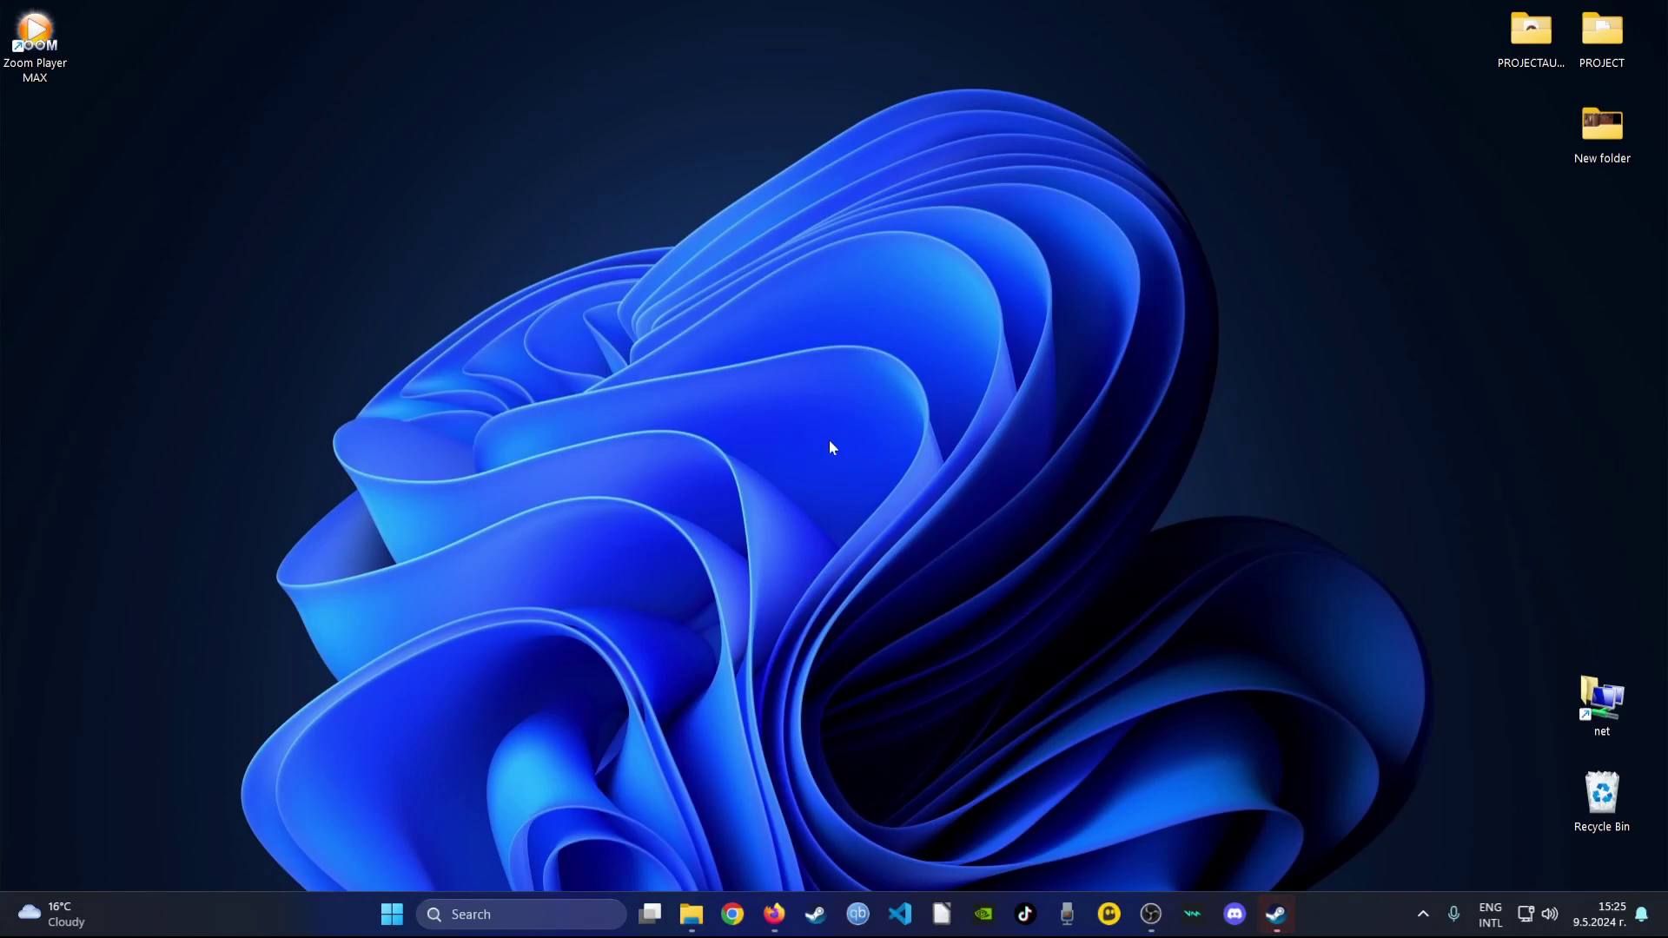
Find and open Control Panel through Windows search and bring up its list of programs to uninstall
left_click(507, 911)
type("contro")
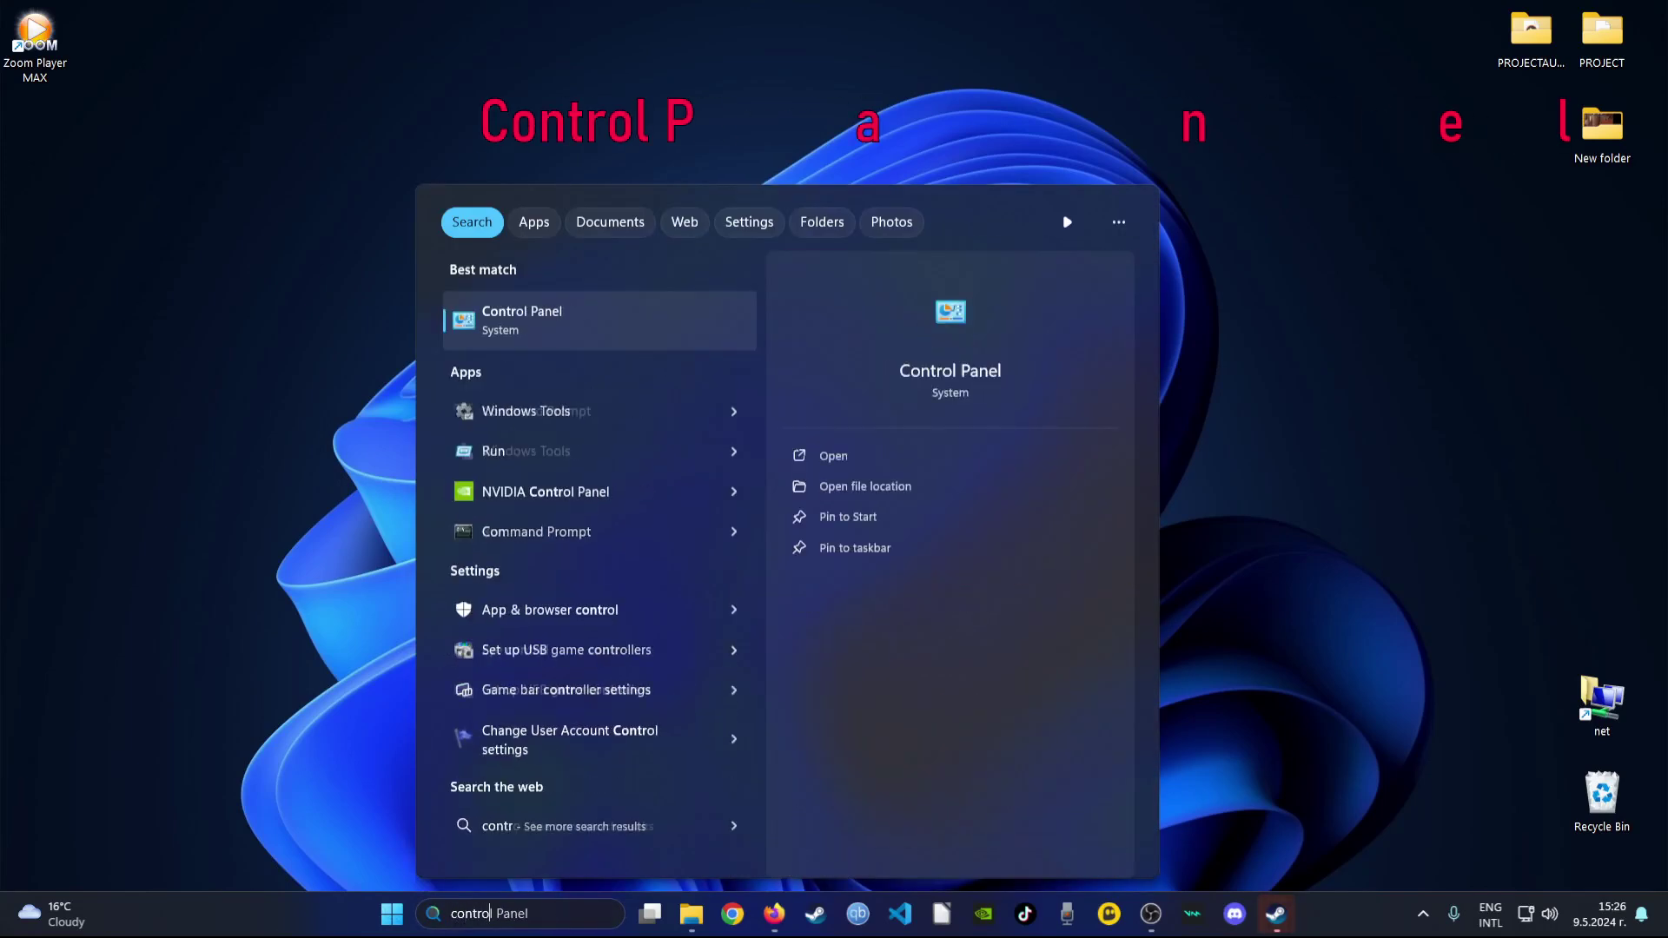
type("l panel")
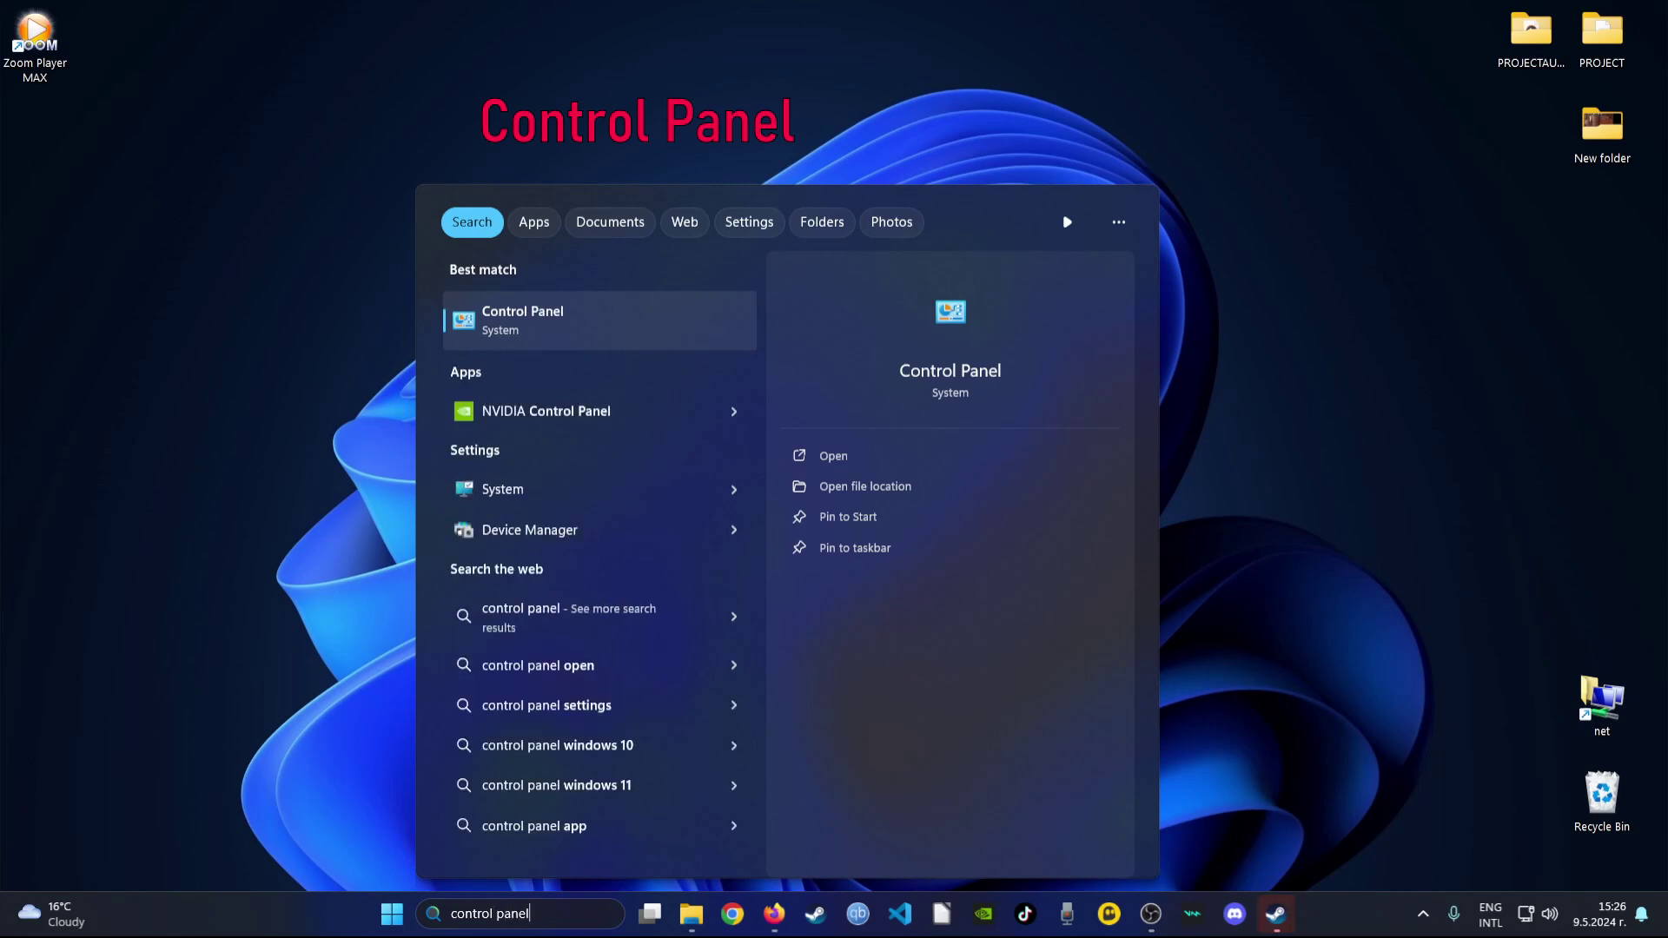
left_click(551, 318)
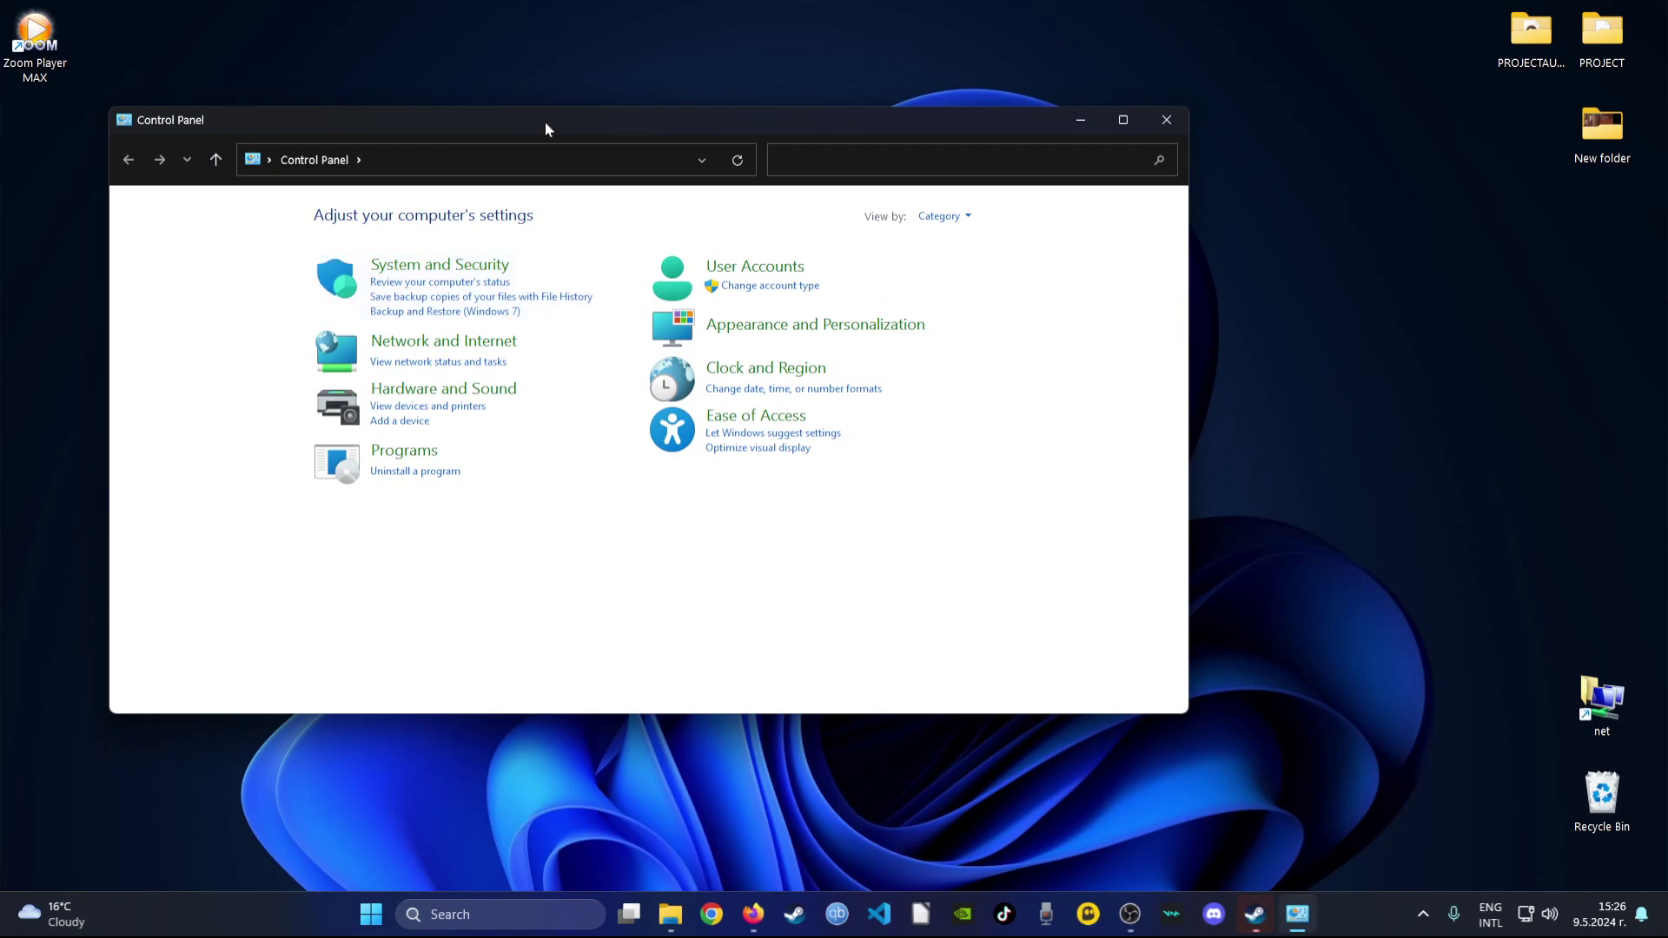
left_click_drag(546, 128, 716, 185)
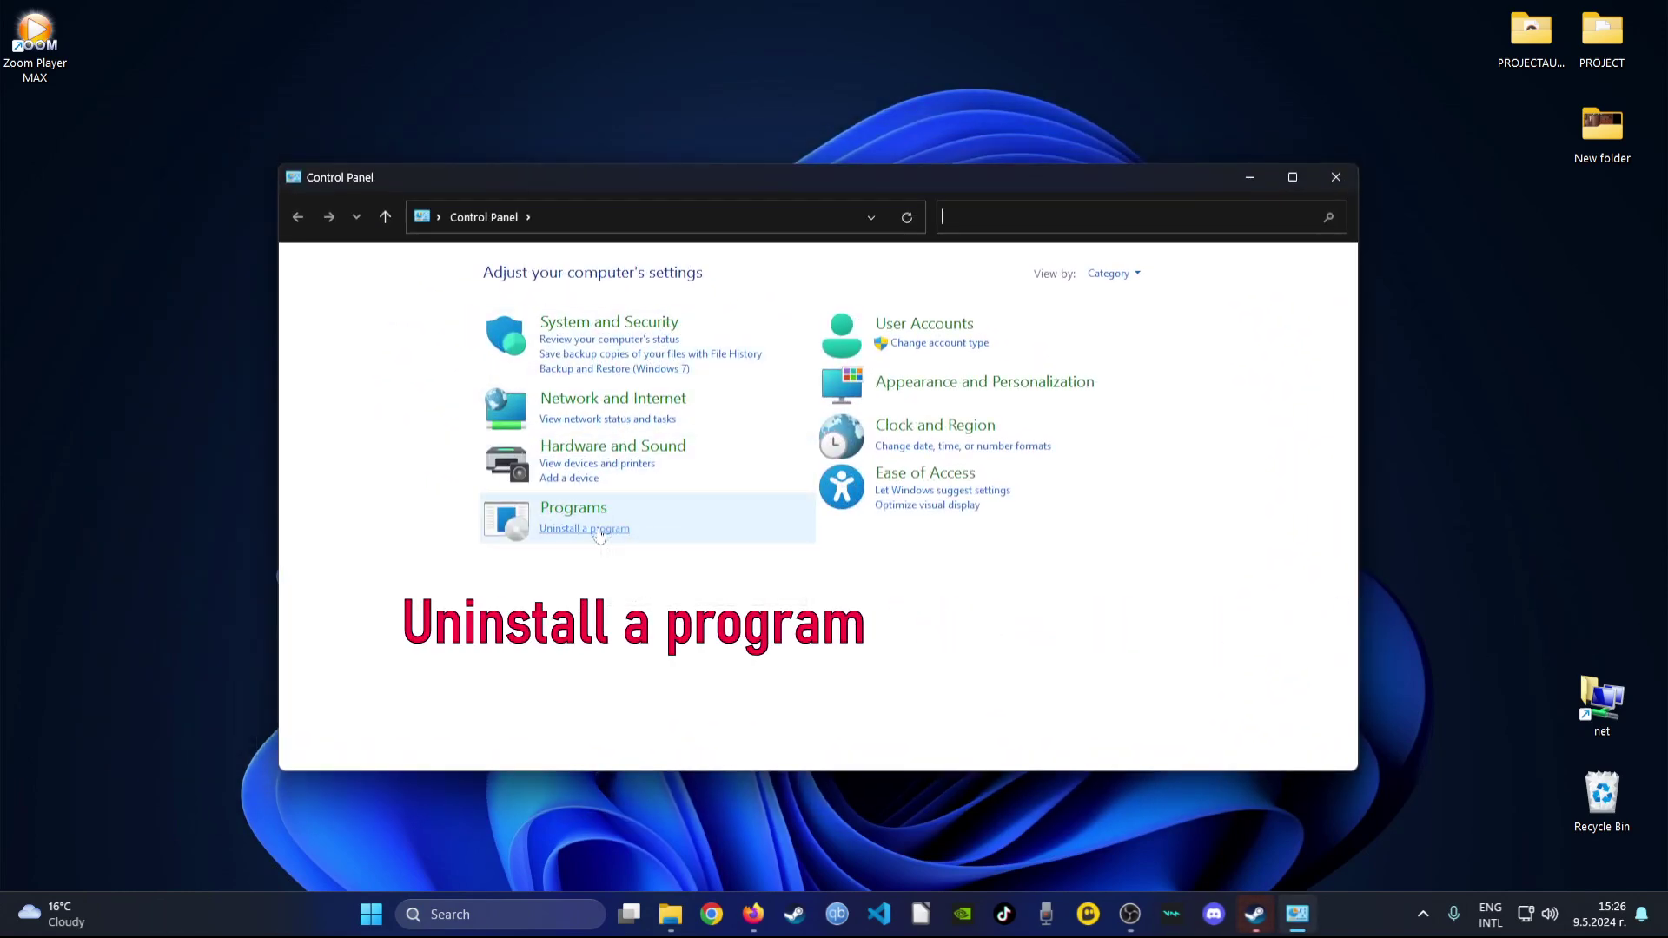
left_click(600, 530)
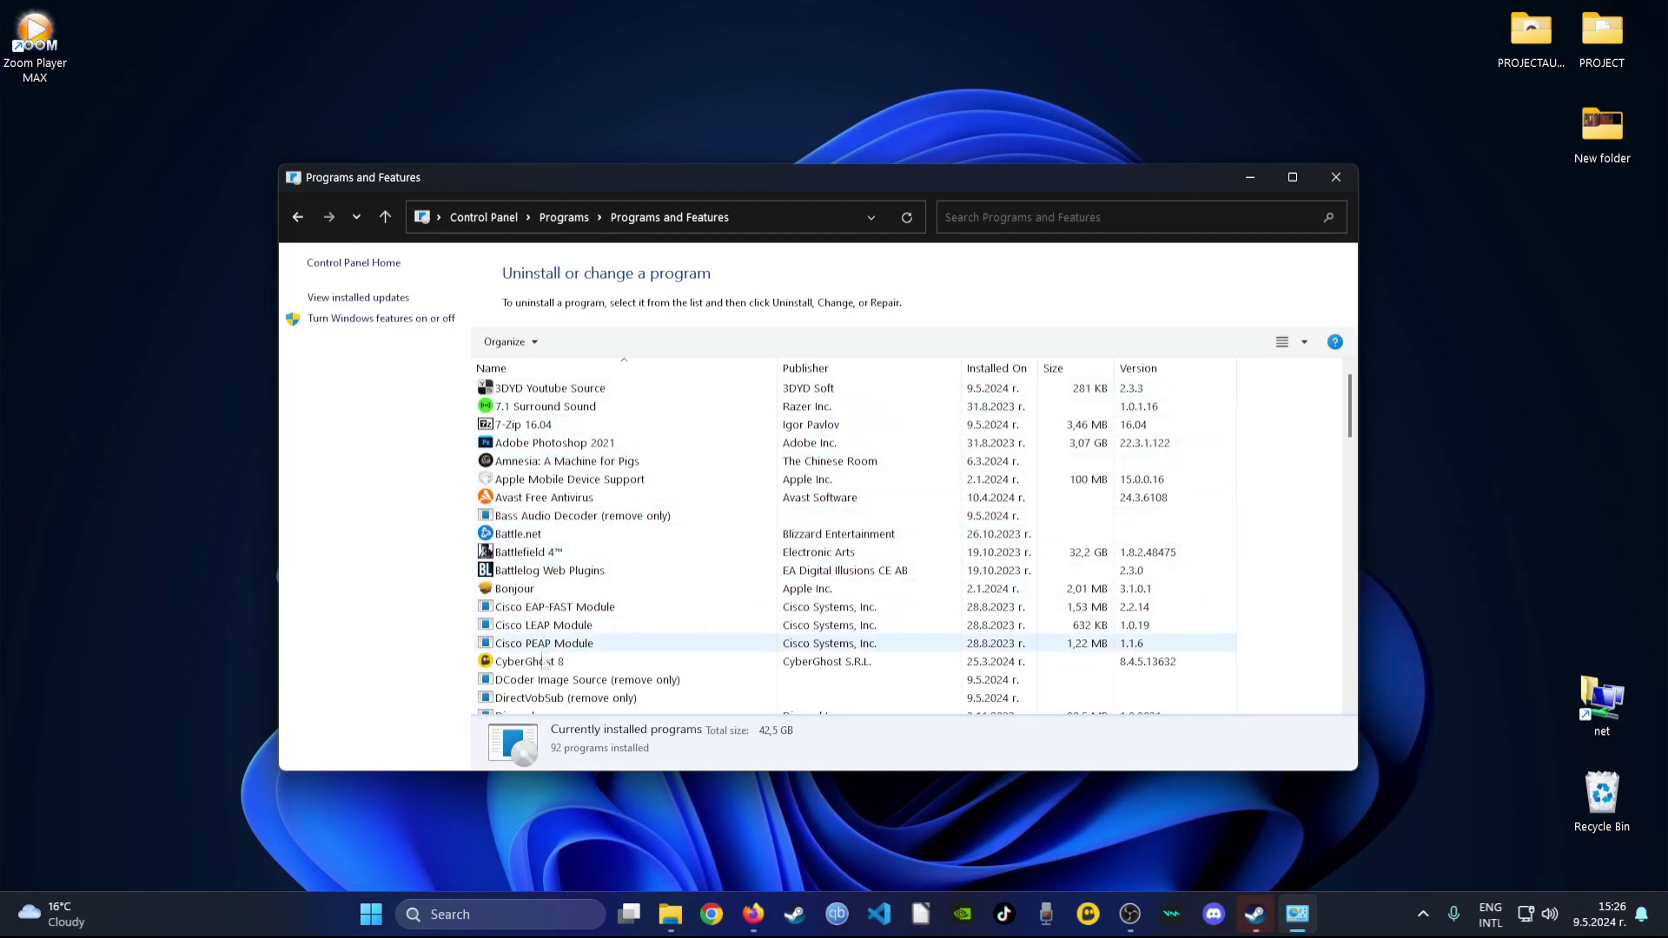
Uninstall Zoom Player (remove only) from the installed programs, finish its uninstall wizard and close Programs and Features
left_click(541, 445)
key("End")
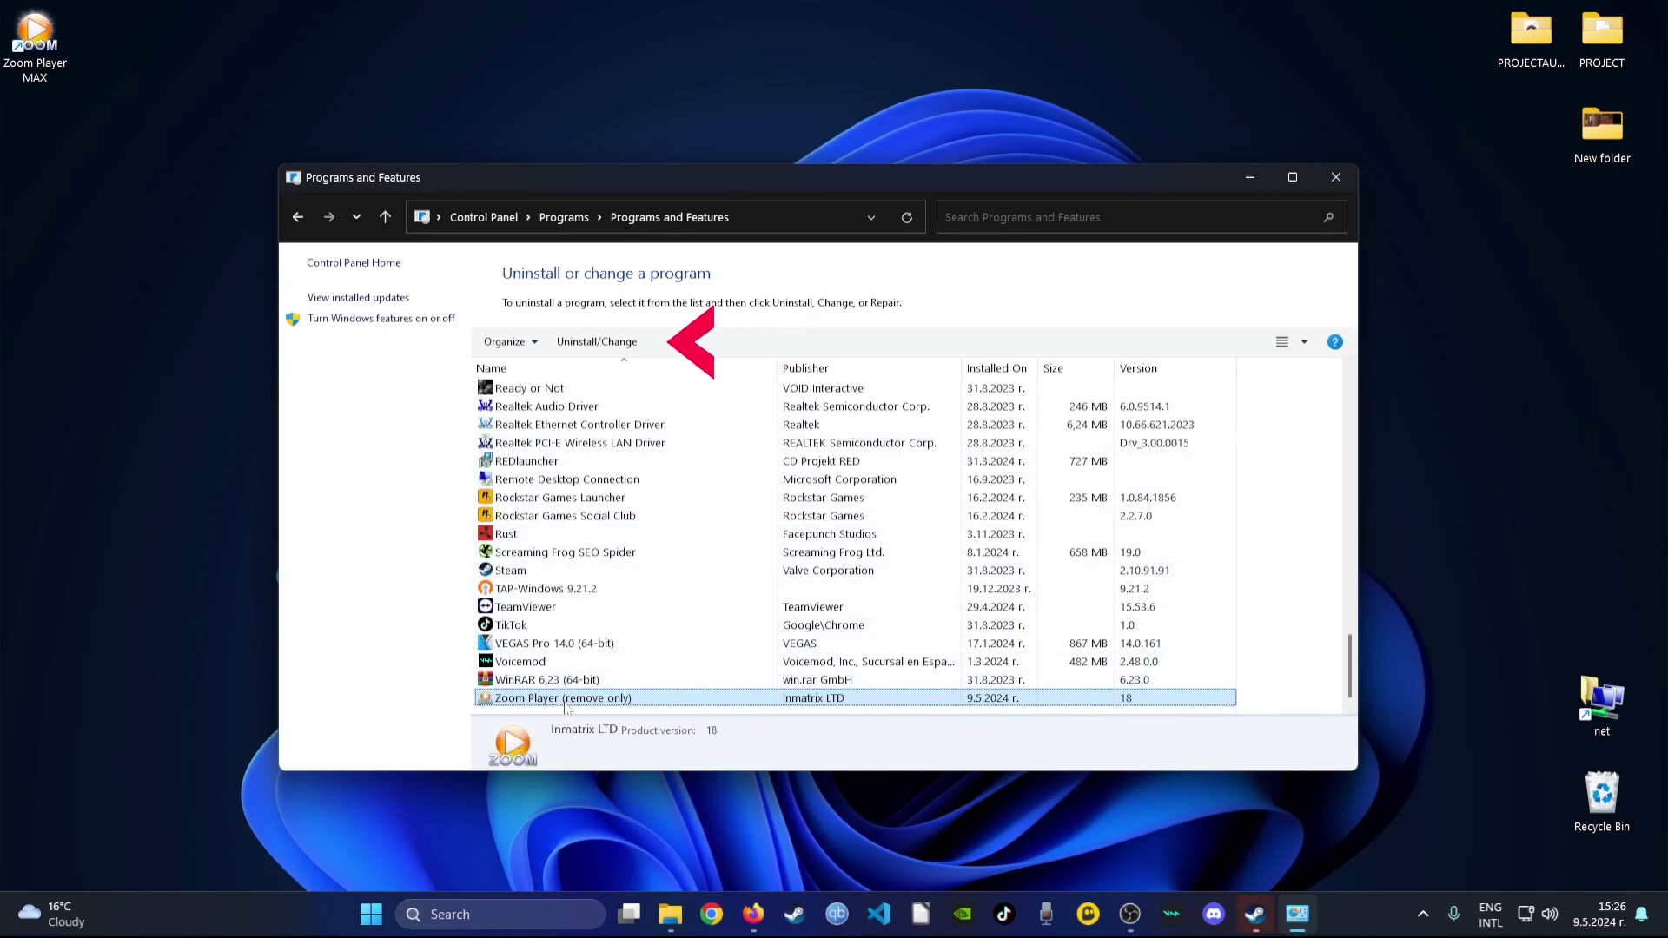
left_click(596, 343)
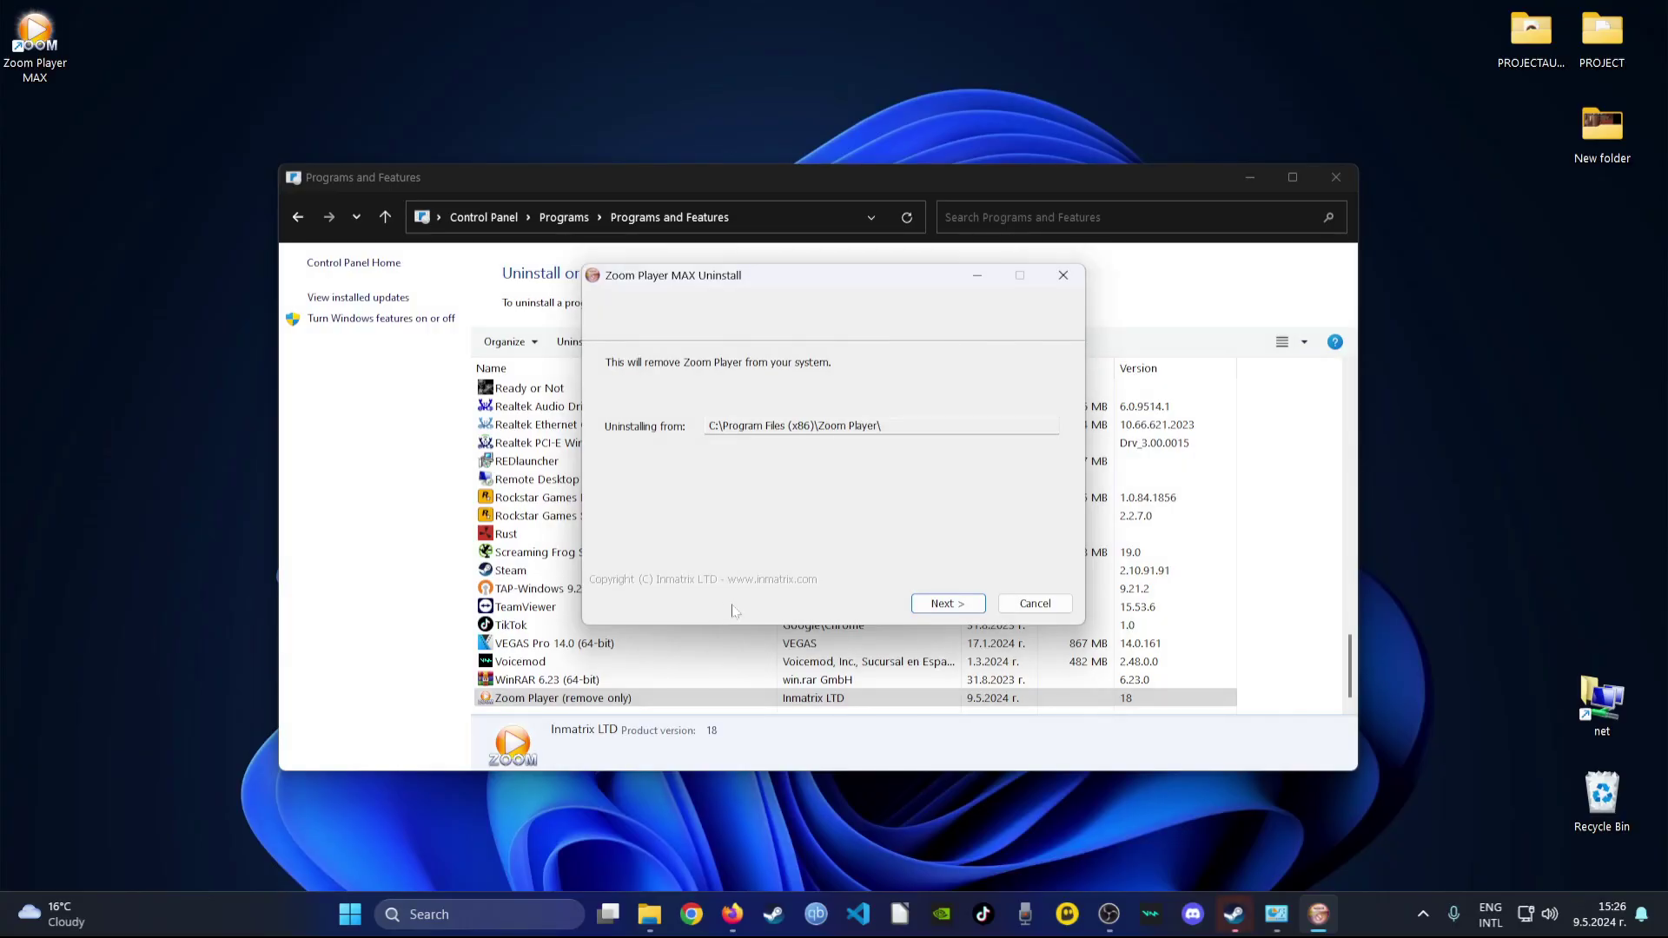
left_click(926, 603)
left_click(947, 603)
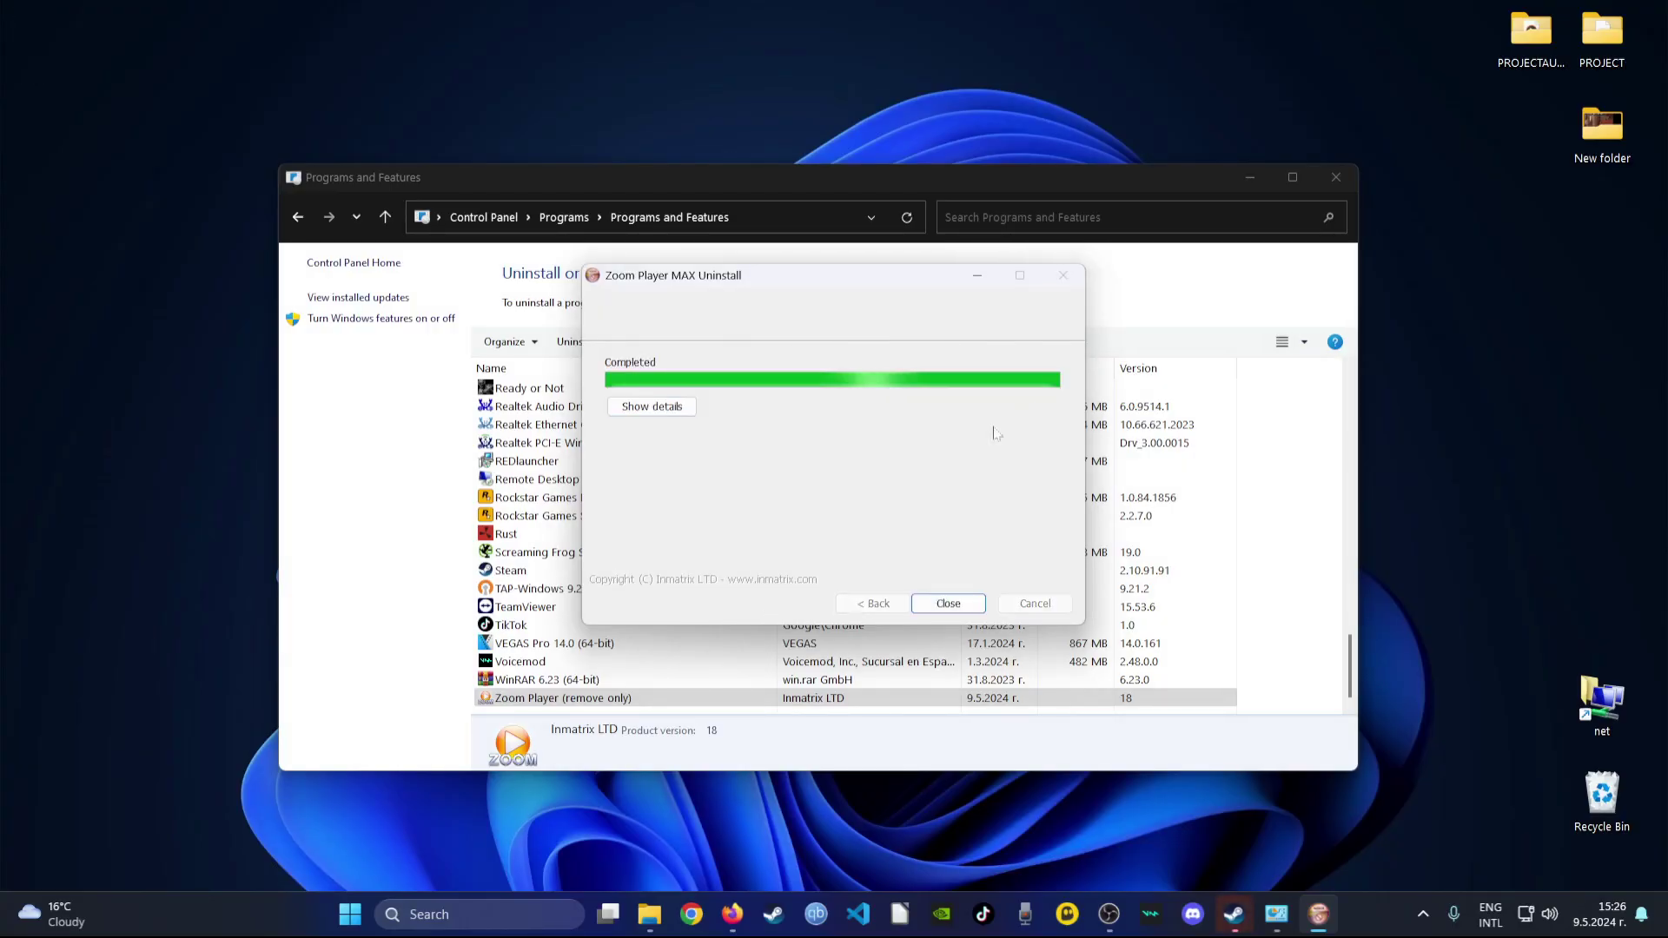
left_click(948, 604)
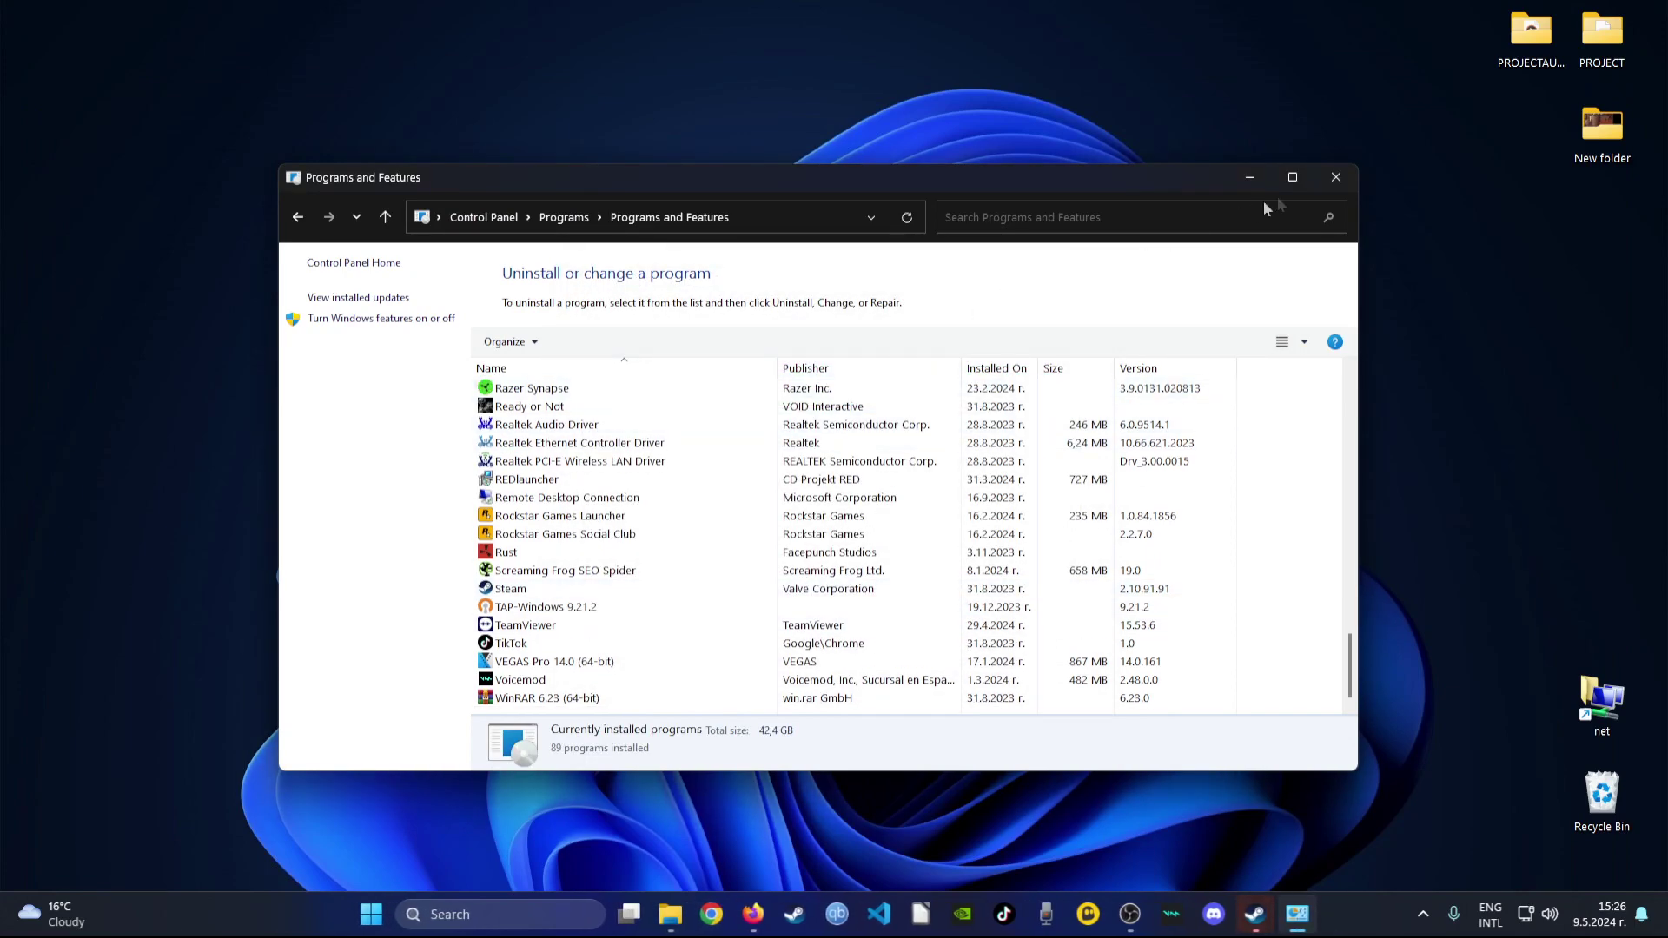
left_click(1335, 177)
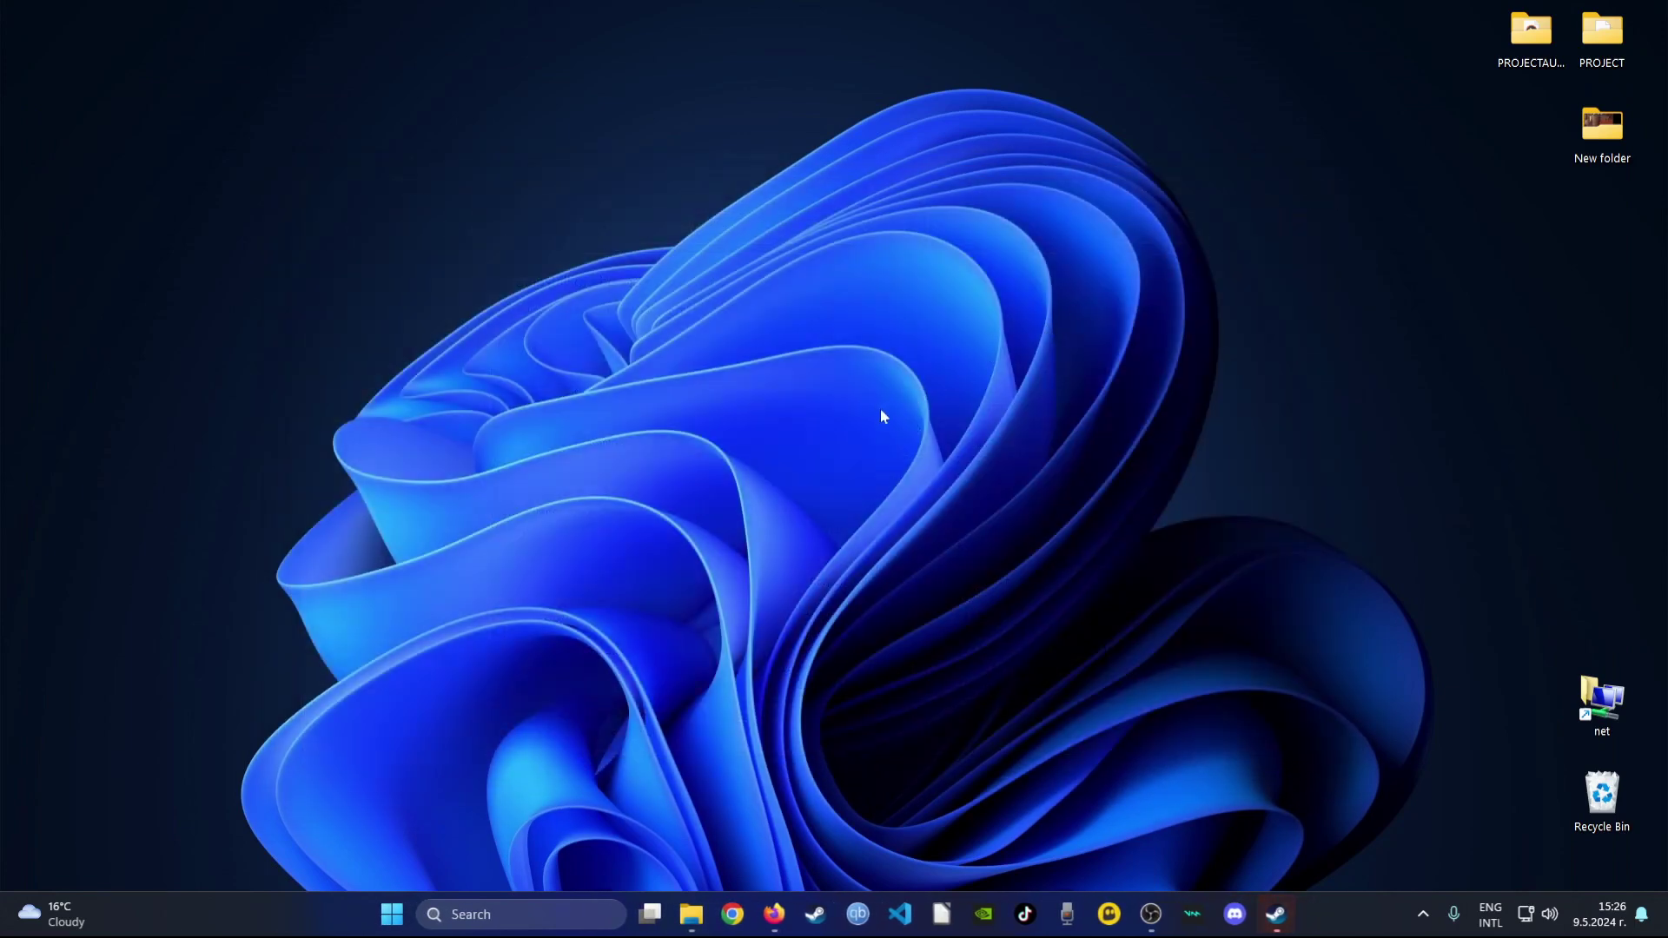